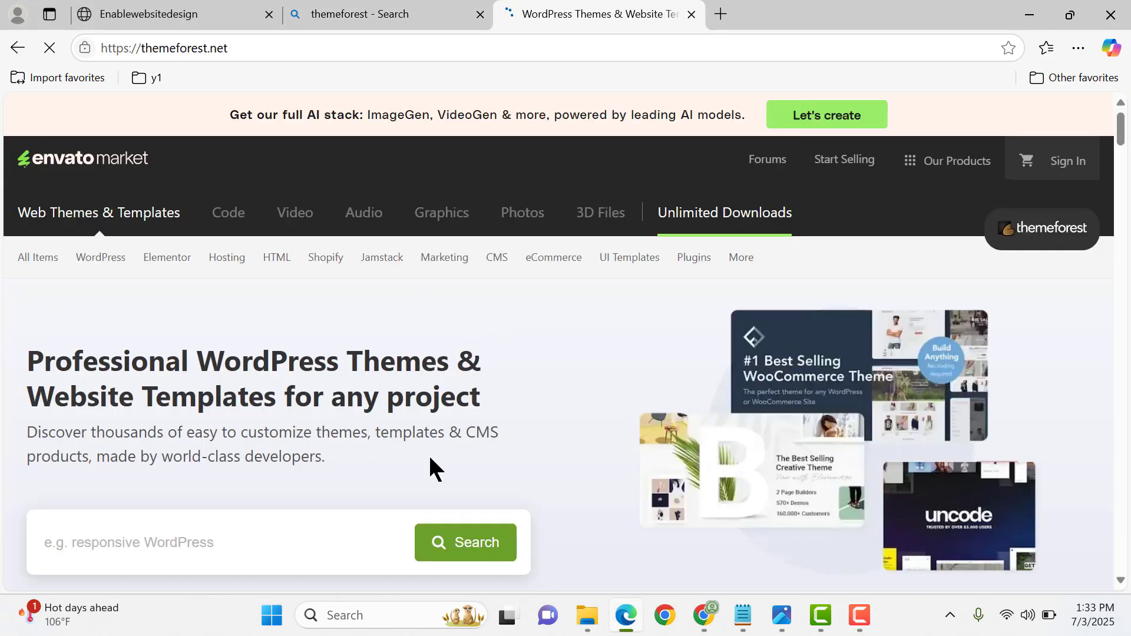
{"action": "scroll", "coordinate": [415, 412], "scroll_direction": "down", "scroll_amount": 3}
{"action": "scroll", "coordinate": [415, 412], "scroll_direction": "up", "scroll_amount": 3}
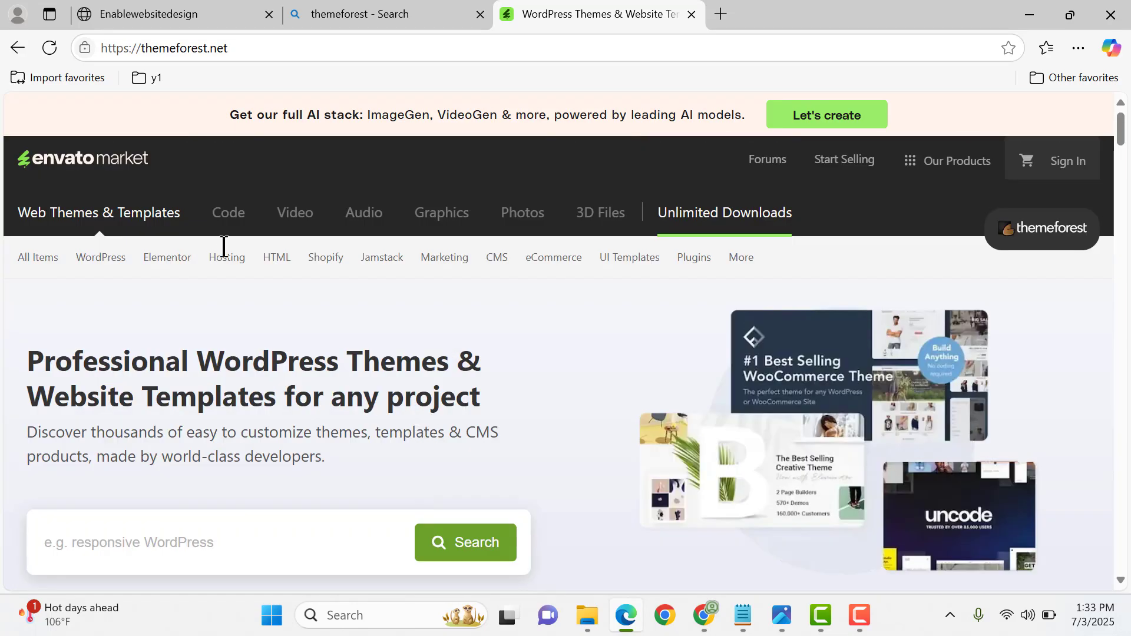
{"action": "scroll", "coordinate": [742, 342], "scroll_direction": "down", "scroll_amount": 5}
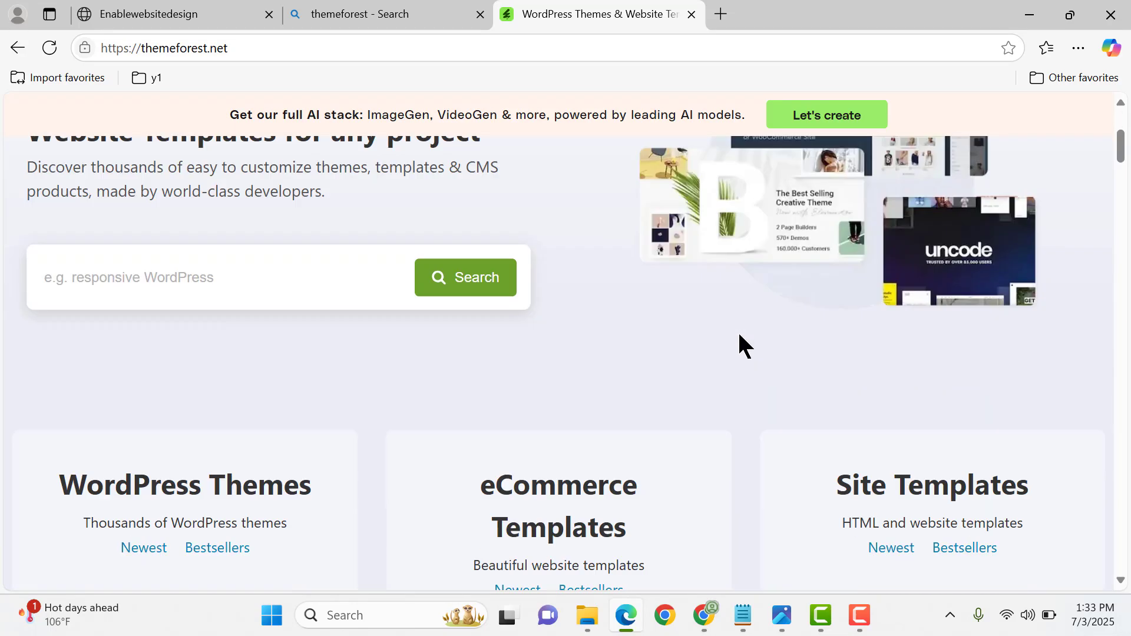
{"action": "scroll", "coordinate": [741, 342], "scroll_direction": "up", "scroll_amount": 5}
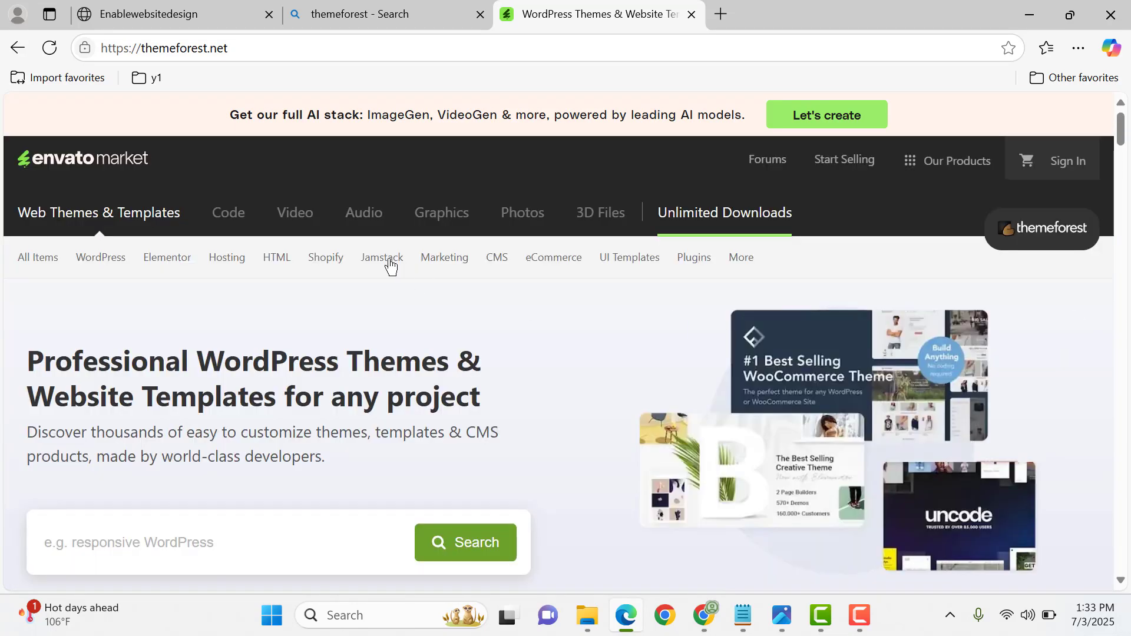
- Switch to File Explorer and check the file type of the martfury_v3.3.2 archive in its properties
{"action": "left_click", "coordinate": [587, 616]}
{"action": "left_click", "coordinate": [246, 157]}
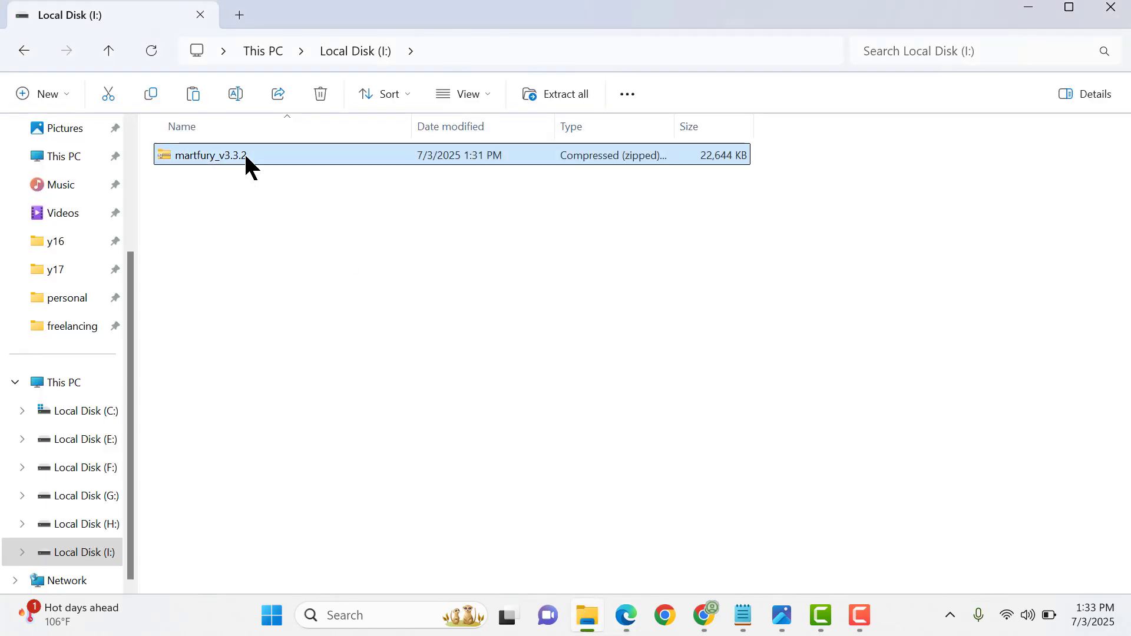
{"action": "right_click", "coordinate": [243, 152]}
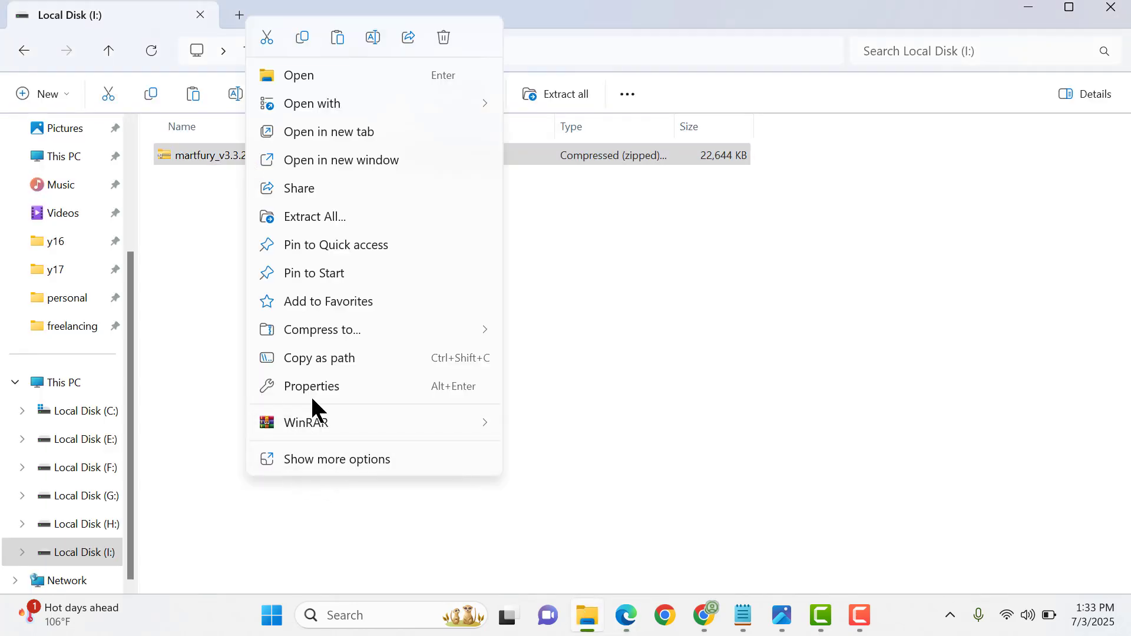
{"action": "left_click", "coordinate": [315, 390]}
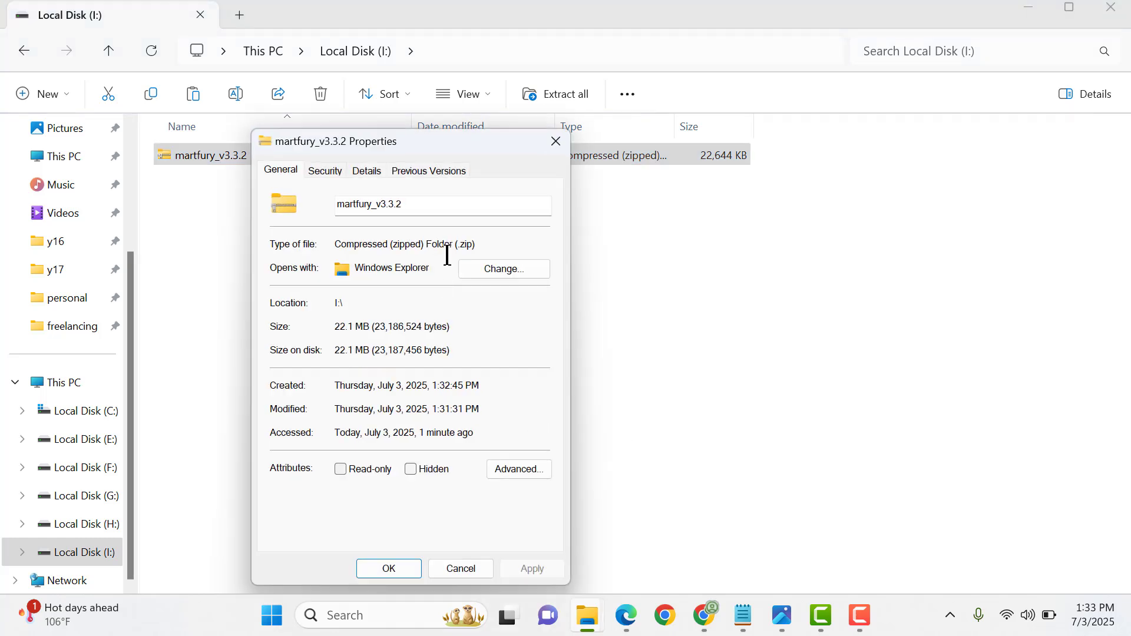
{"action": "left_click_drag", "start_coordinate": [458, 260], "coordinate": [485, 260]}
{"action": "left_click", "coordinate": [447, 258]}
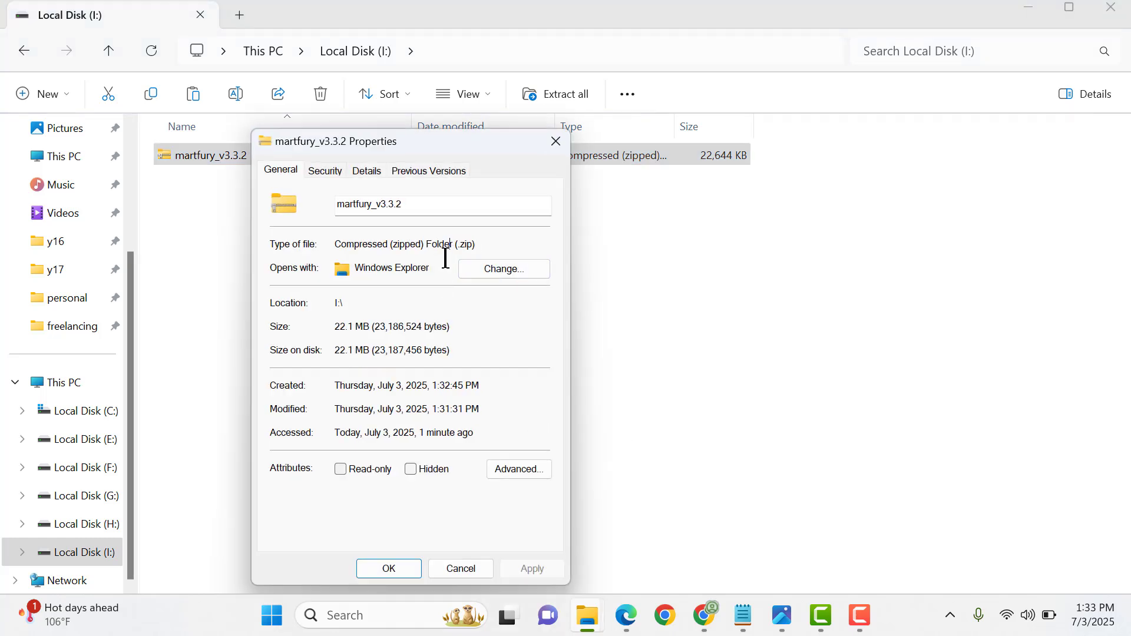
{"action": "left_click", "coordinate": [548, 144]}
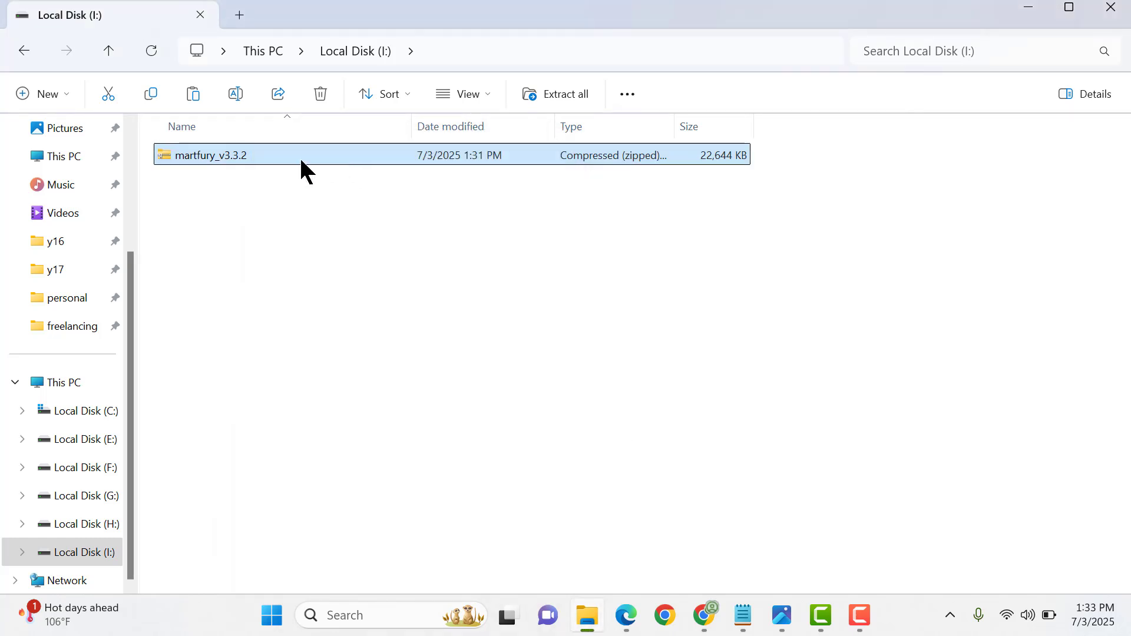
- Extract the martfury_v3.3.2 archive with WinRAR into a folder of the same name on Local Disk (I:)
{"action": "right_click", "coordinate": [215, 162]}
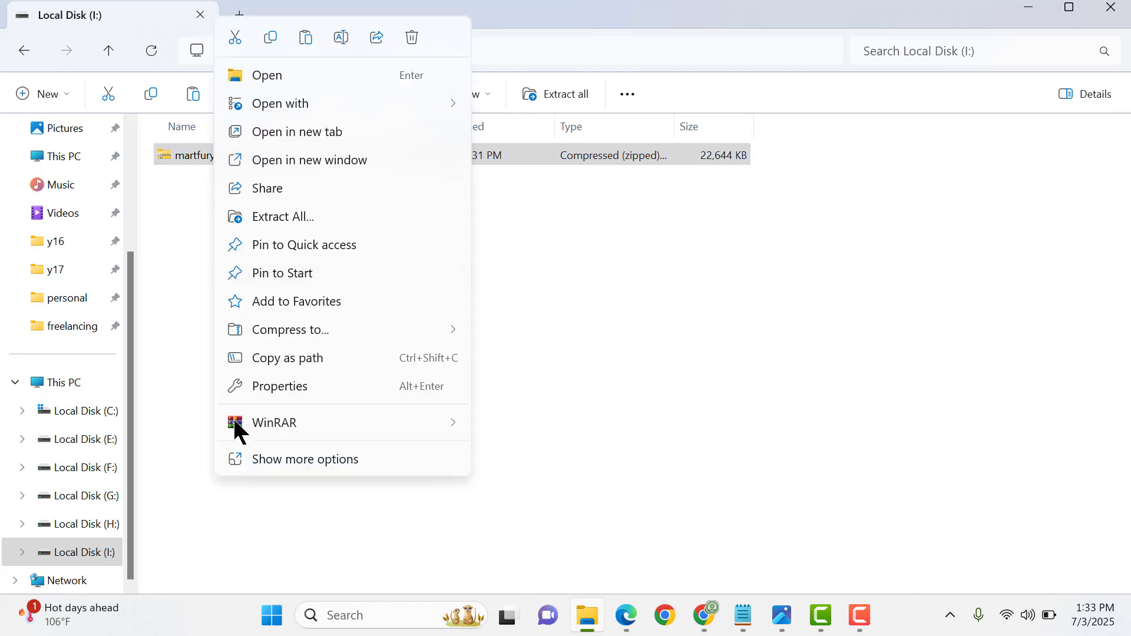
{"action": "mouse_move", "coordinate": [274, 421]}
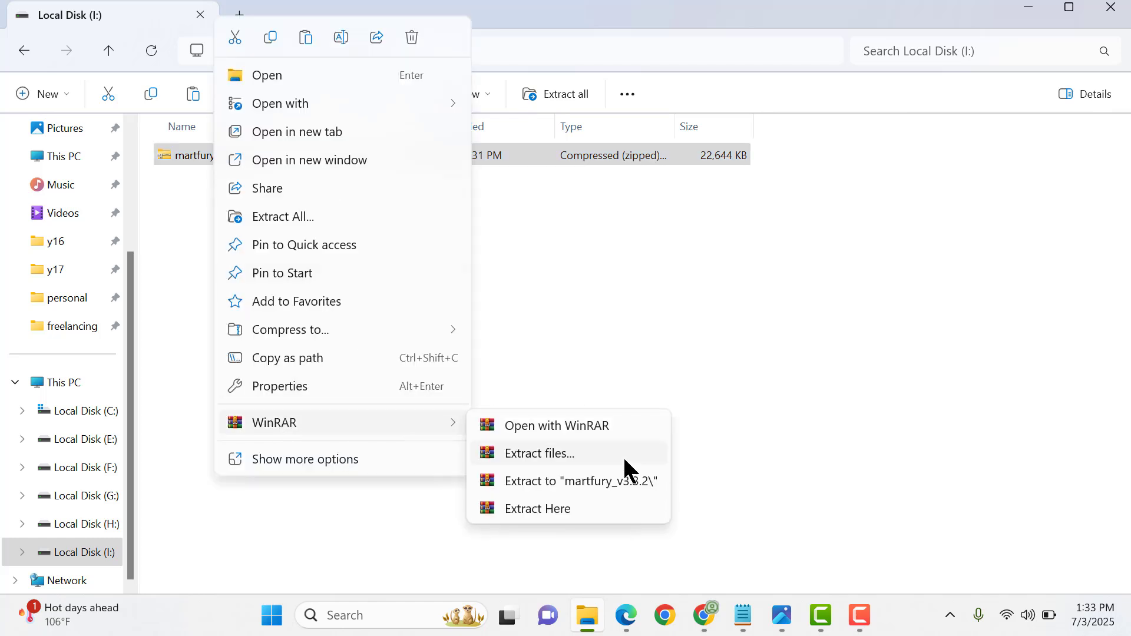
{"action": "left_click", "coordinate": [568, 482]}
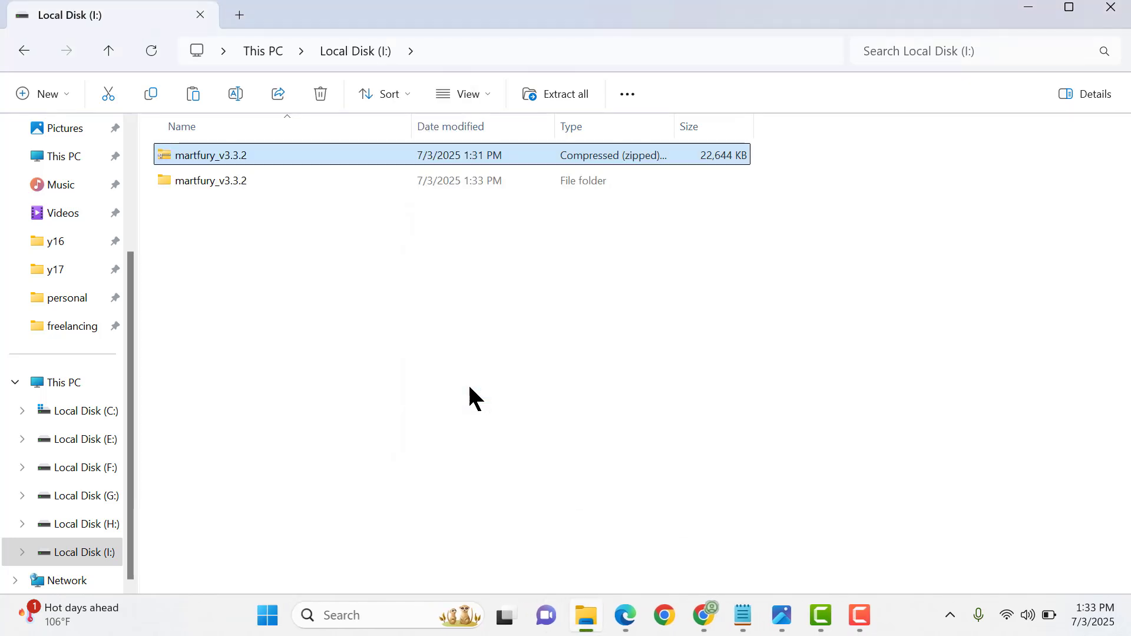
- Examine the extracted martfury_v3.3.2 folder, including the martfury and martfury-child archives and the contents of the Plugins folder
{"action": "double_click", "coordinate": [255, 180]}
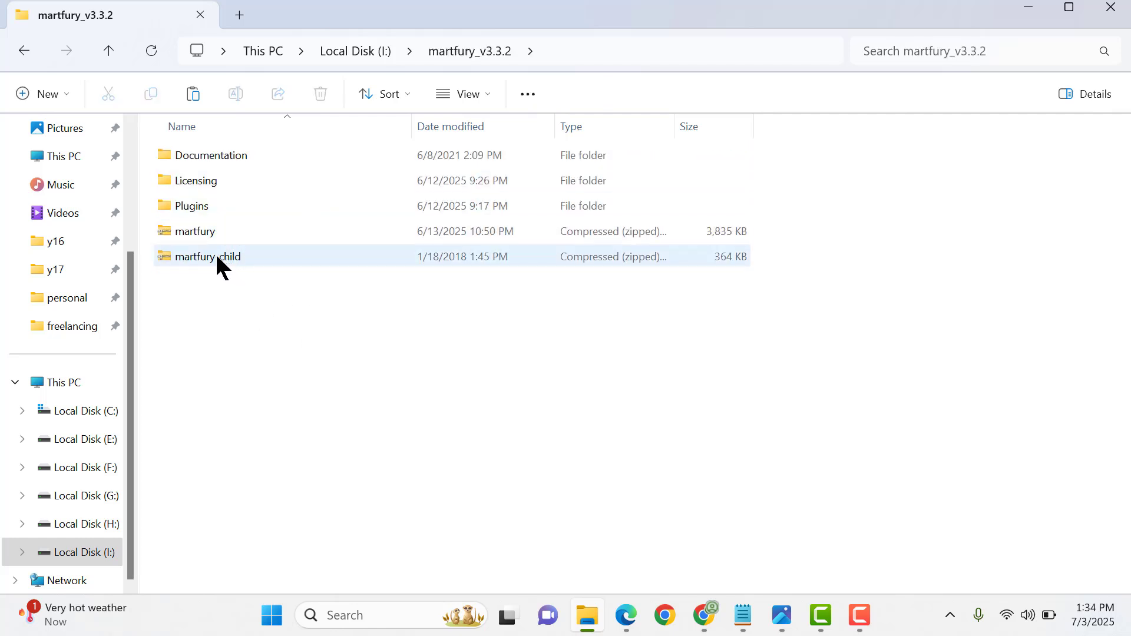
{"action": "left_click", "coordinate": [205, 234]}
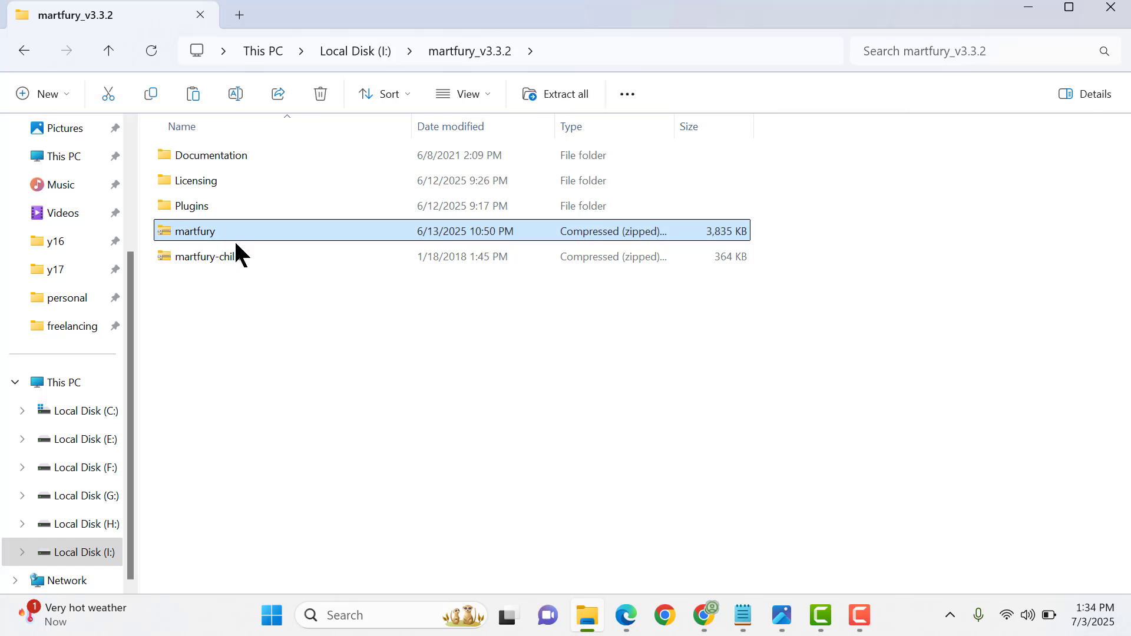
{"action": "left_click", "coordinate": [228, 254]}
{"action": "double_click", "coordinate": [228, 209]}
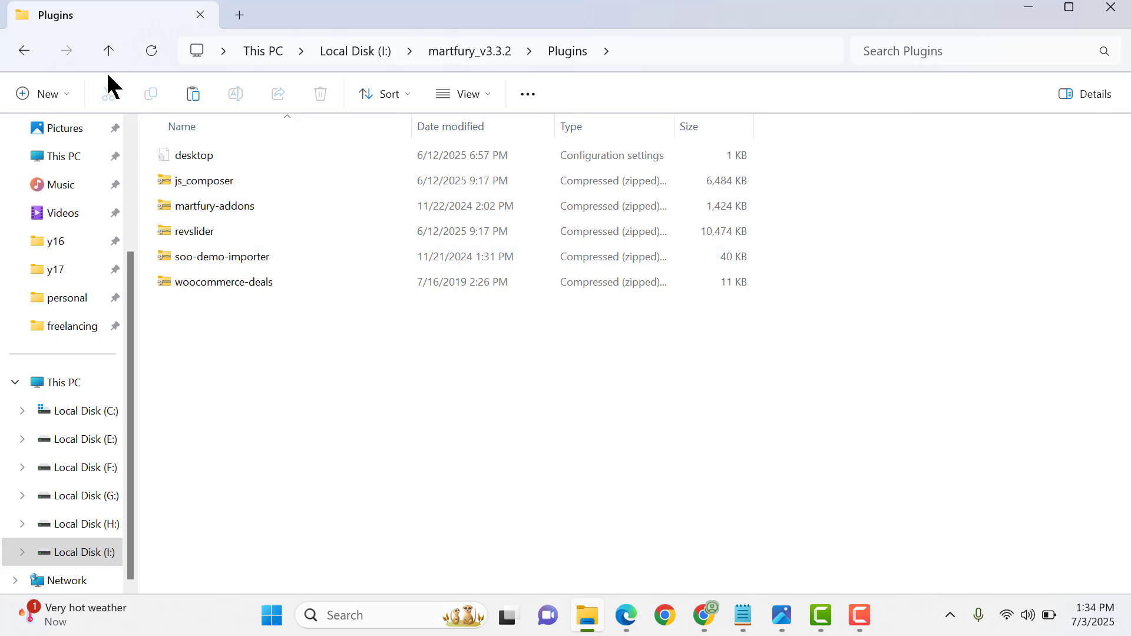
{"action": "left_click", "coordinate": [107, 49]}
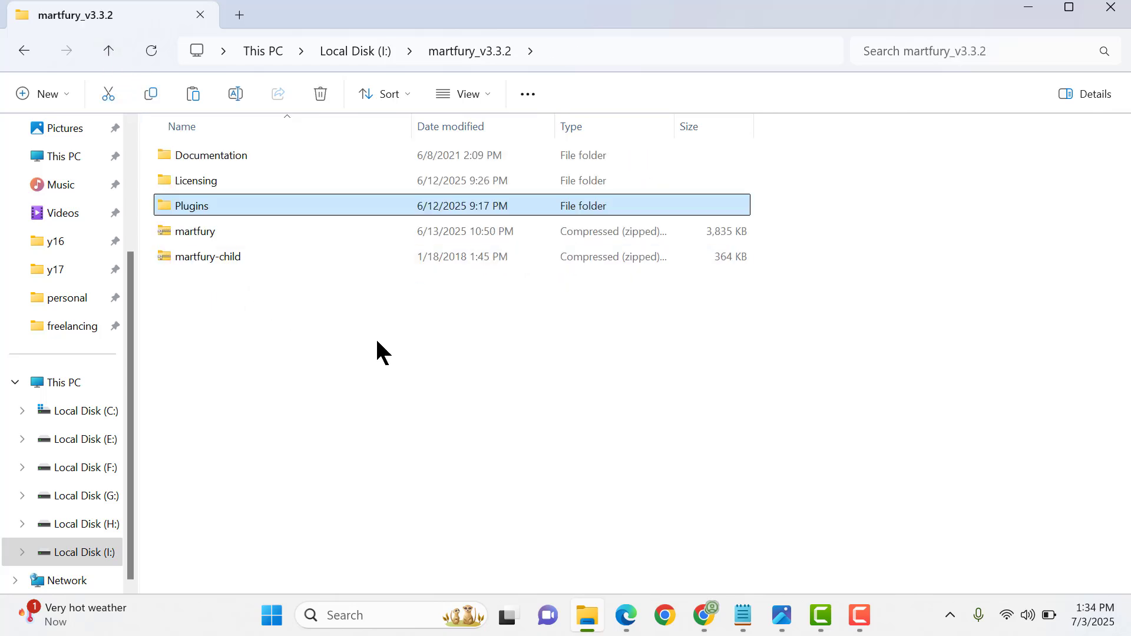
- Switch to Edge and load the Enablewebsitedesign site's address with wp-admin appended
{"action": "left_click", "coordinate": [627, 618]}
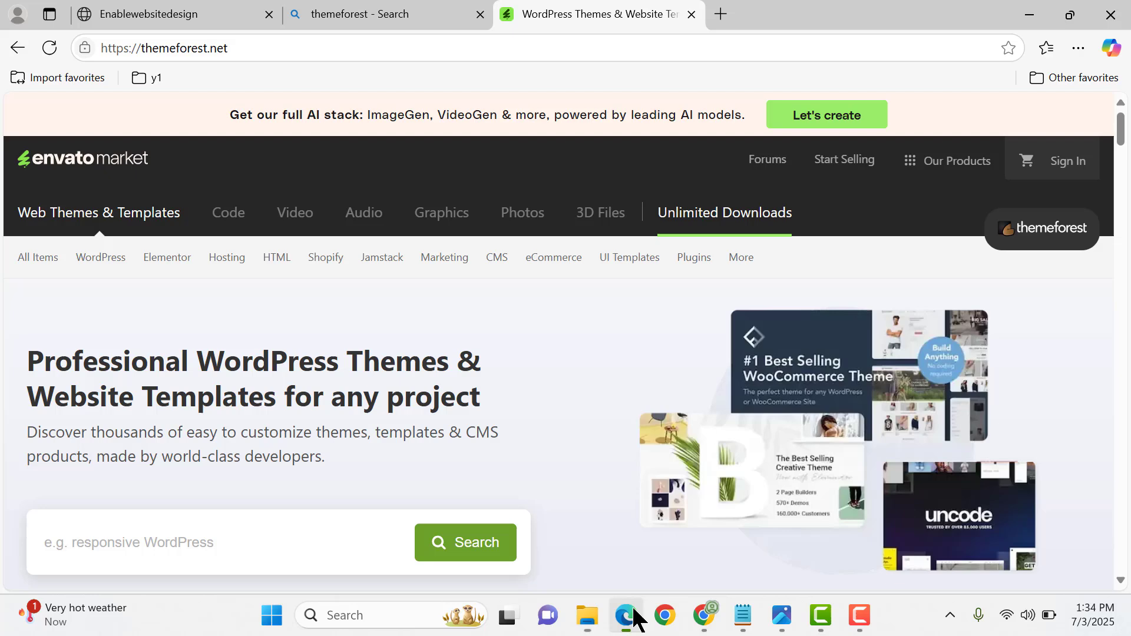
{"action": "left_click", "coordinate": [215, 17]}
{"action": "left_click", "coordinate": [432, 52]}
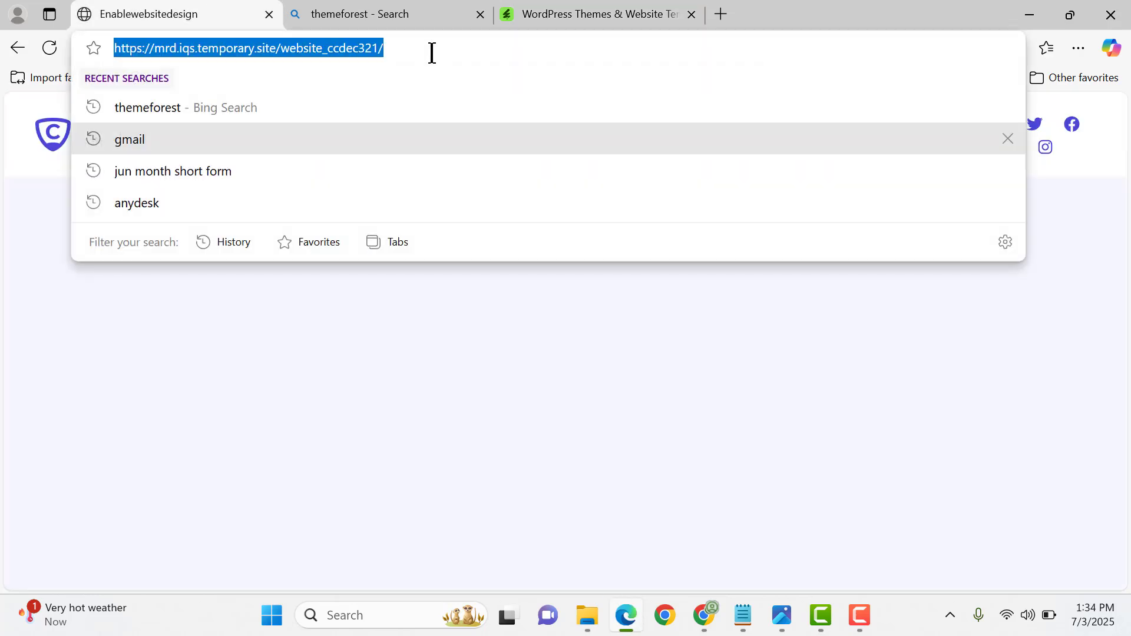
{"action": "left_click", "coordinate": [432, 52]}
{"action": "type", "text": "wp-admin"}
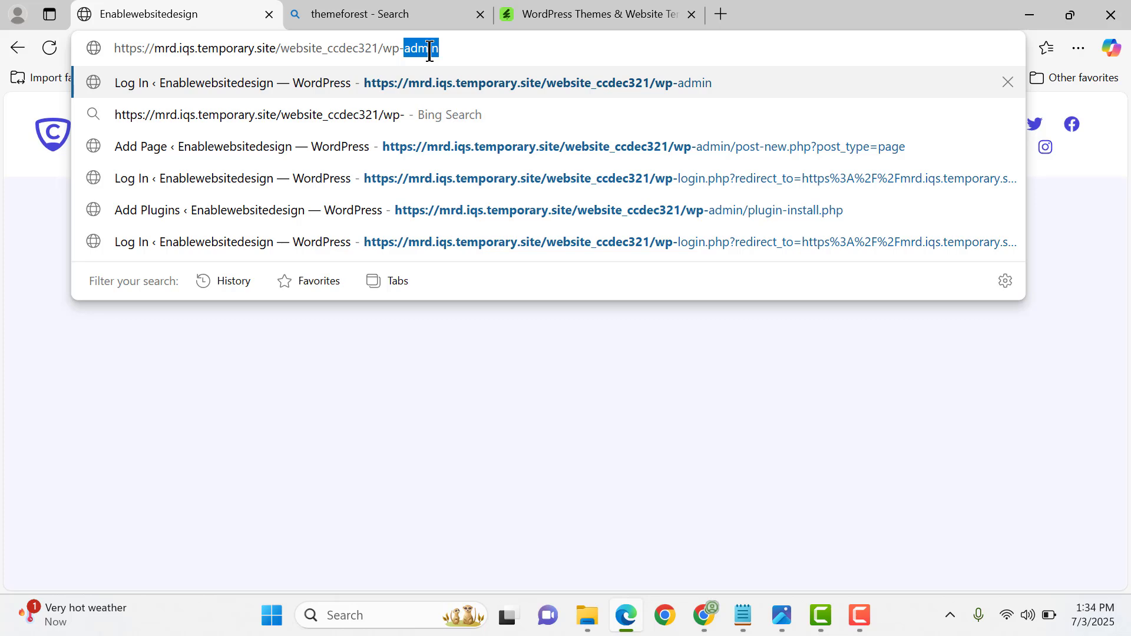
{"action": "key", "text": "Return"}
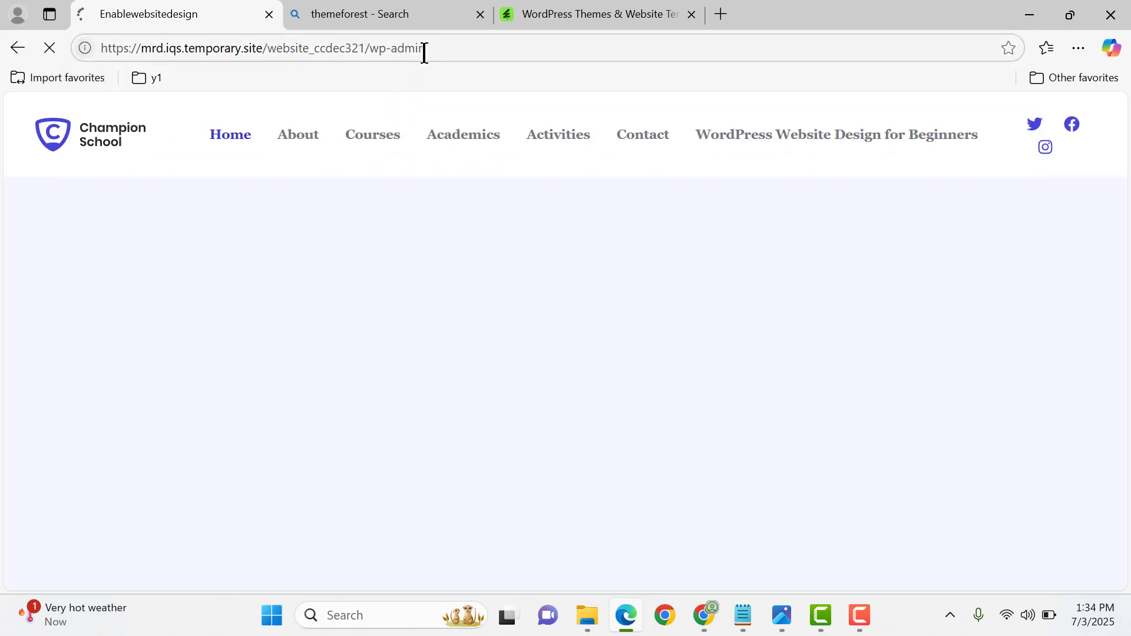
- Log in to the site's WordPress admin with the prefilled credentials
{"action": "left_click_drag", "start_coordinate": [368, 52], "coordinate": [445, 46]}
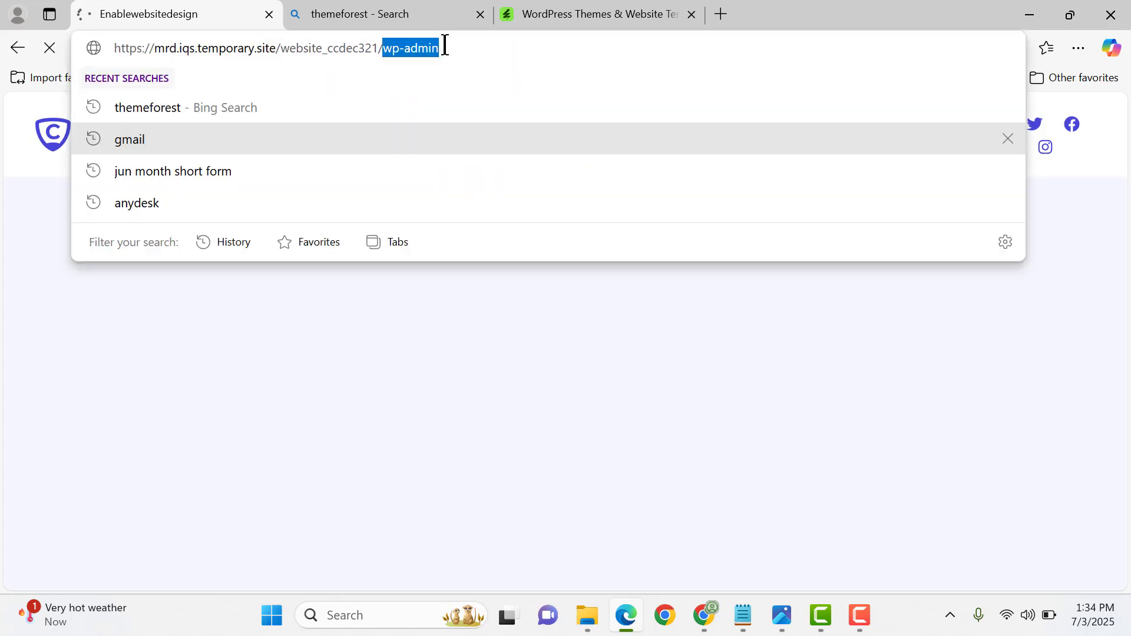
{"action": "left_click", "coordinate": [509, 51]}
{"action": "left_click", "coordinate": [1, 209]}
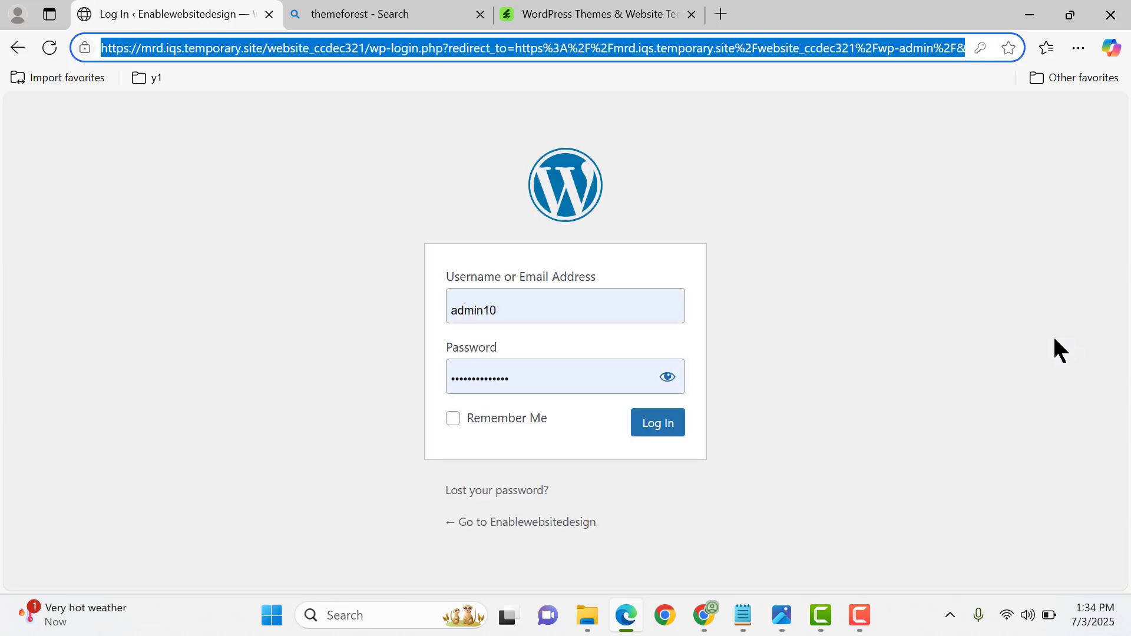
{"action": "left_click", "coordinate": [654, 426]}
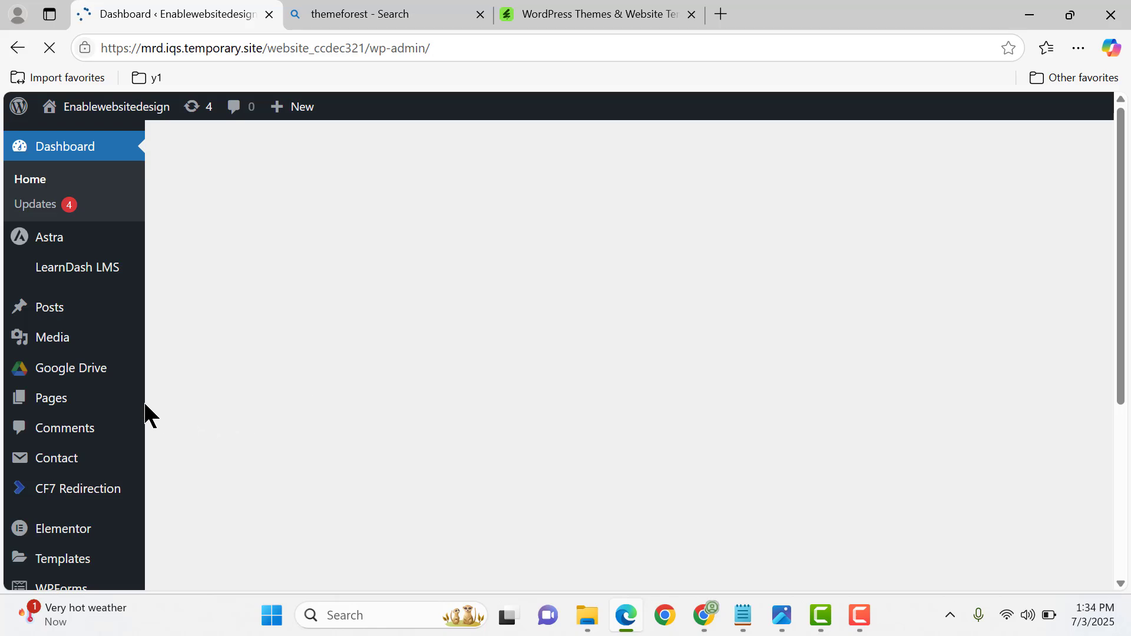
- Open the WordPress Themes management page in a new browser tab and switch to that tab
{"action": "scroll", "coordinate": [172, 457], "scroll_direction": "down", "scroll_amount": 2}
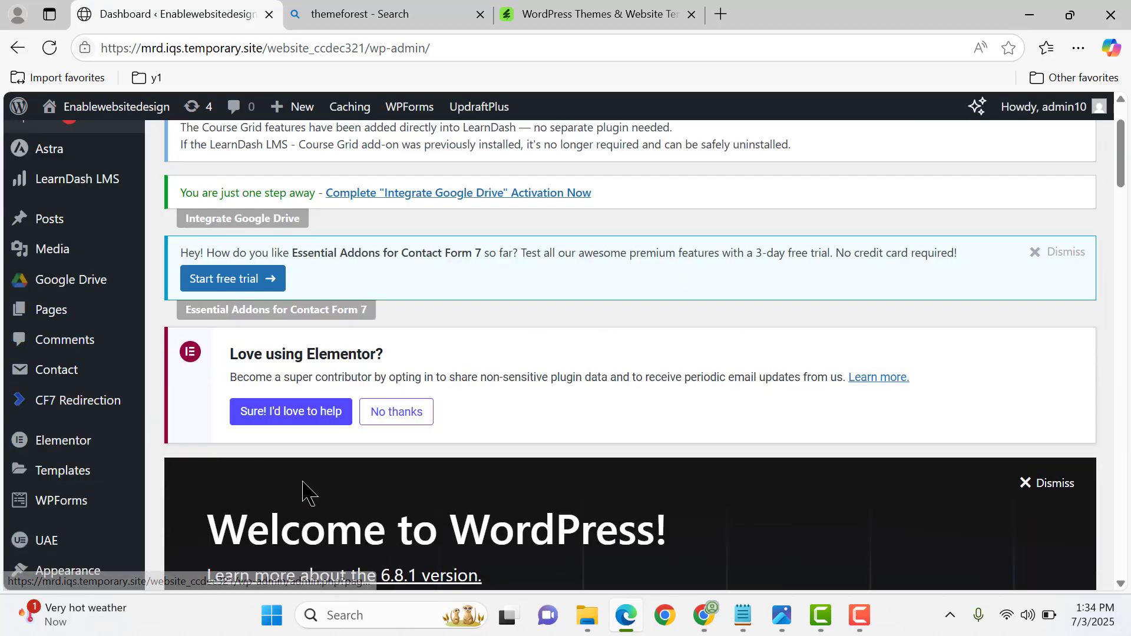
{"action": "scroll", "coordinate": [303, 493], "scroll_direction": "down", "scroll_amount": 3}
{"action": "mouse_move", "coordinate": [97, 396]}
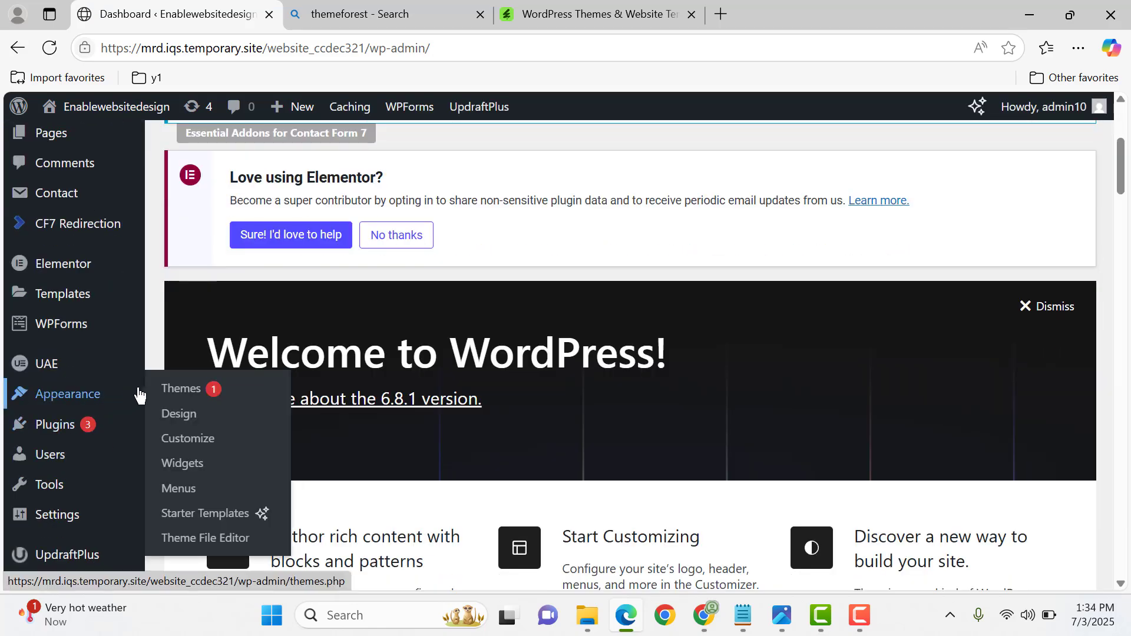
{"action": "middle_click", "coordinate": [180, 398]}
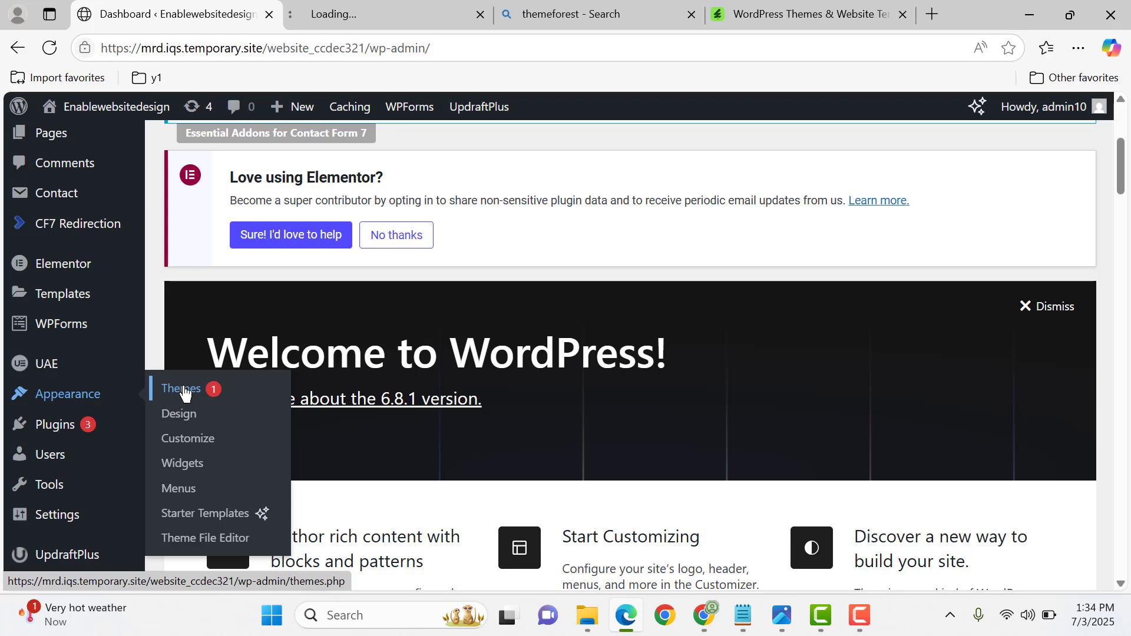
{"action": "left_click", "coordinate": [334, 13]}
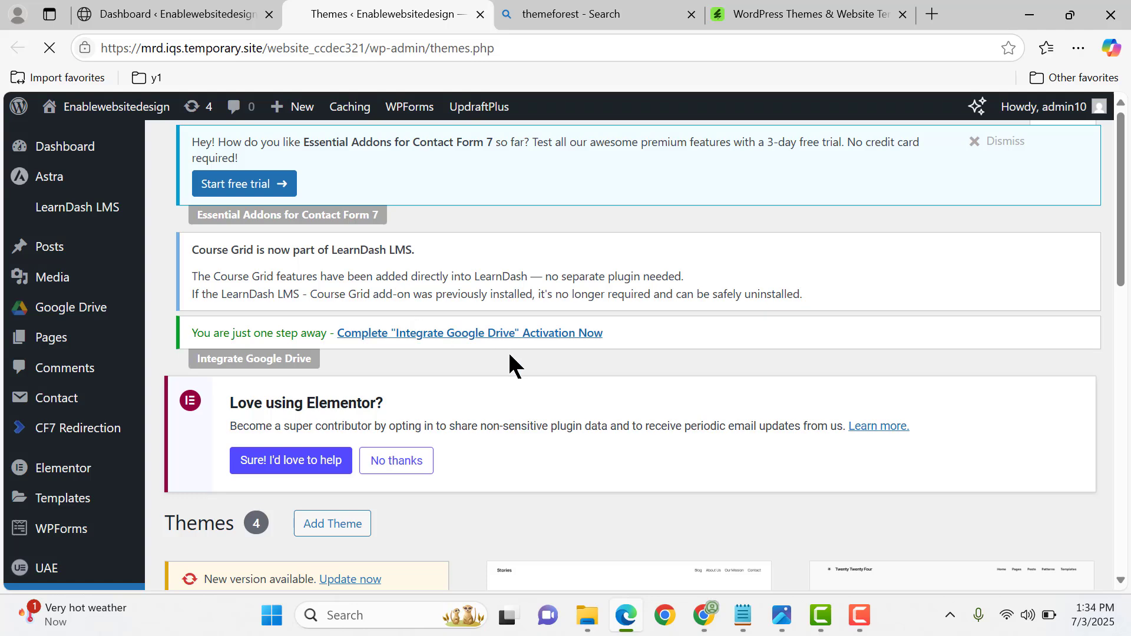
- Start adding a theme and open the form for uploading a theme in .zip format
{"action": "scroll", "coordinate": [482, 381], "scroll_direction": "down", "scroll_amount": 3}
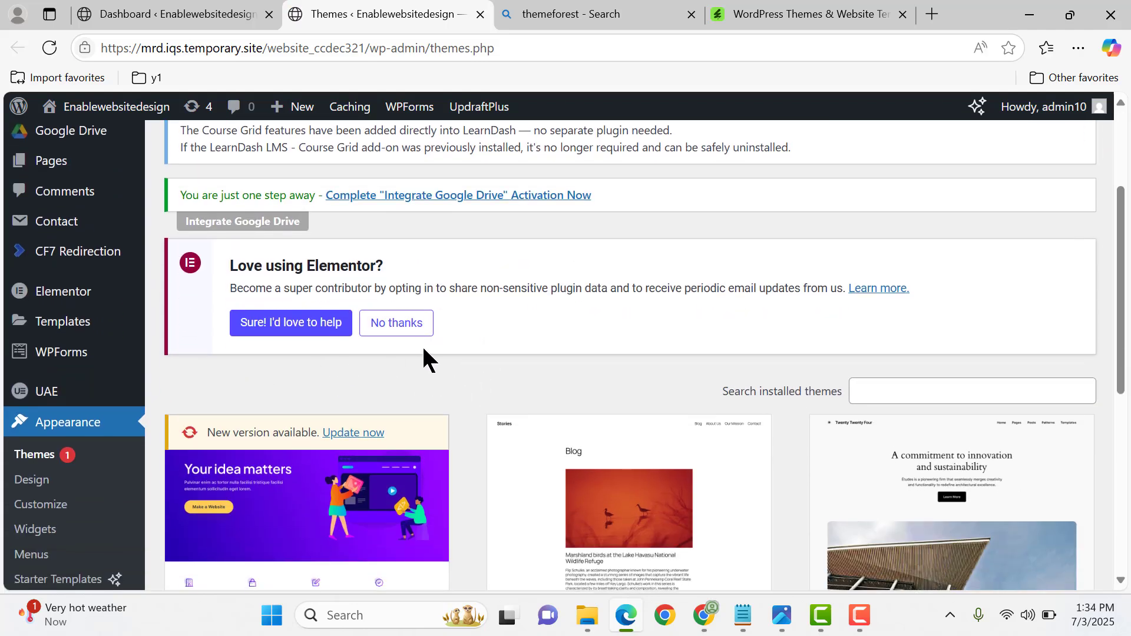
{"action": "scroll", "coordinate": [423, 350], "scroll_direction": "up", "scroll_amount": 3}
{"action": "left_click", "coordinate": [336, 155]}
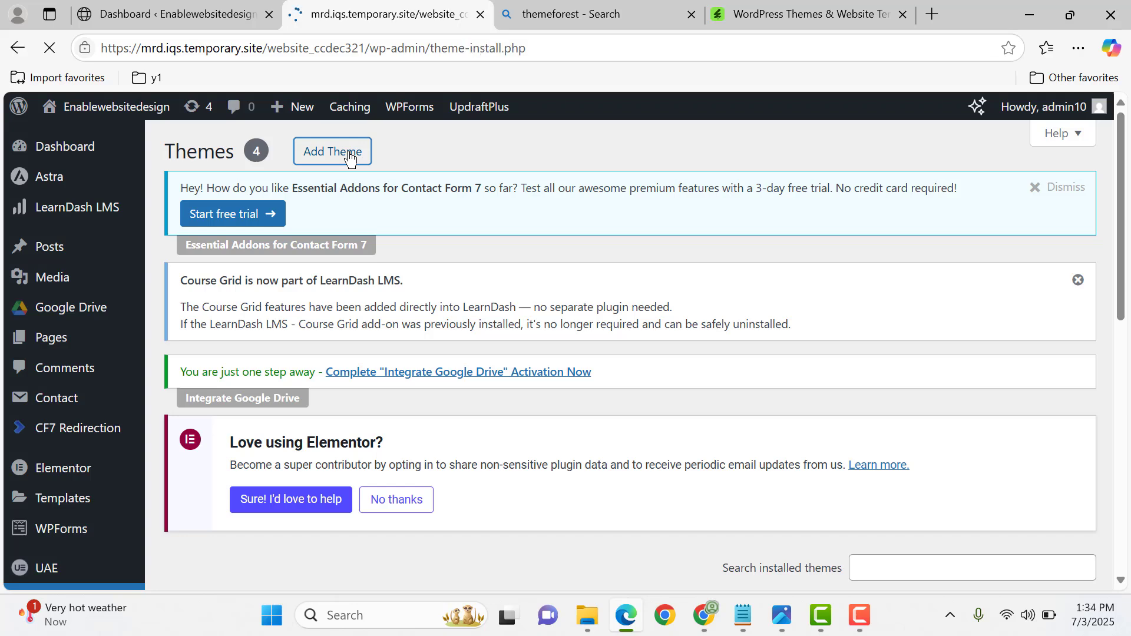
{"action": "scroll", "coordinate": [383, 191], "scroll_direction": "down", "scroll_amount": 3}
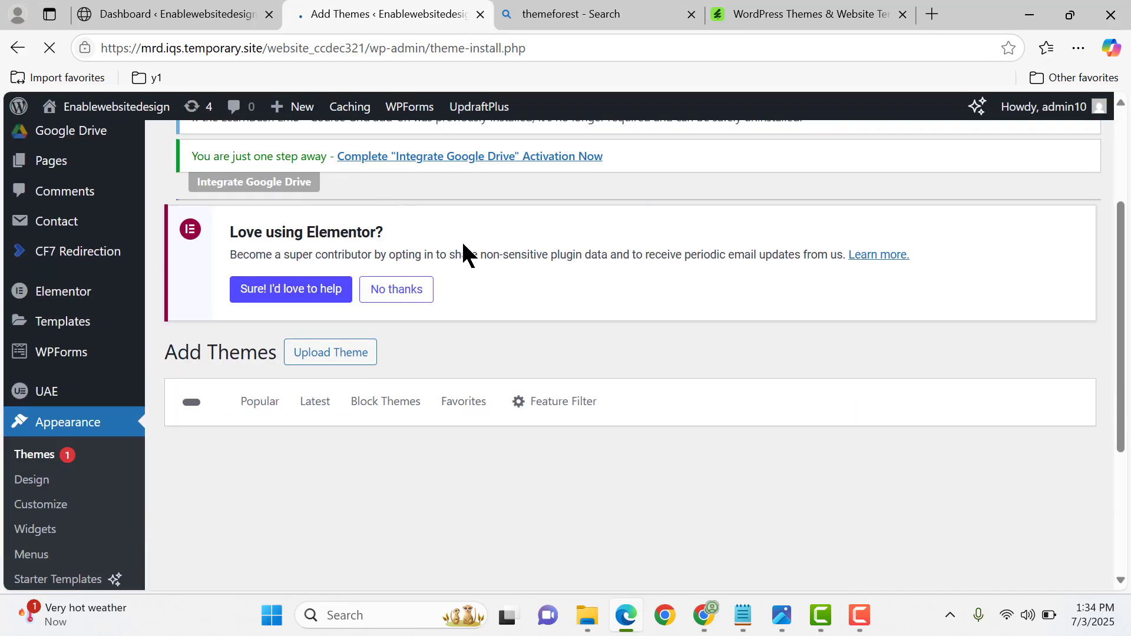
{"action": "scroll", "coordinate": [404, 322], "scroll_direction": "down", "scroll_amount": 1}
{"action": "scroll", "coordinate": [405, 324], "scroll_direction": "down", "scroll_amount": 2}
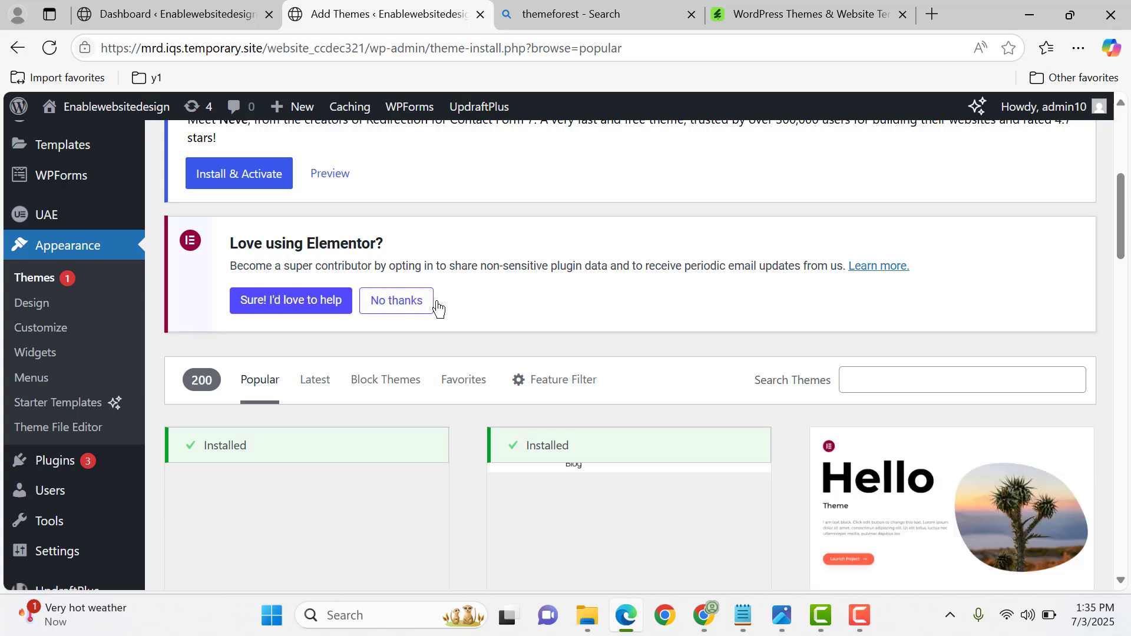
{"action": "scroll", "coordinate": [438, 303], "scroll_direction": "up", "scroll_amount": 6}
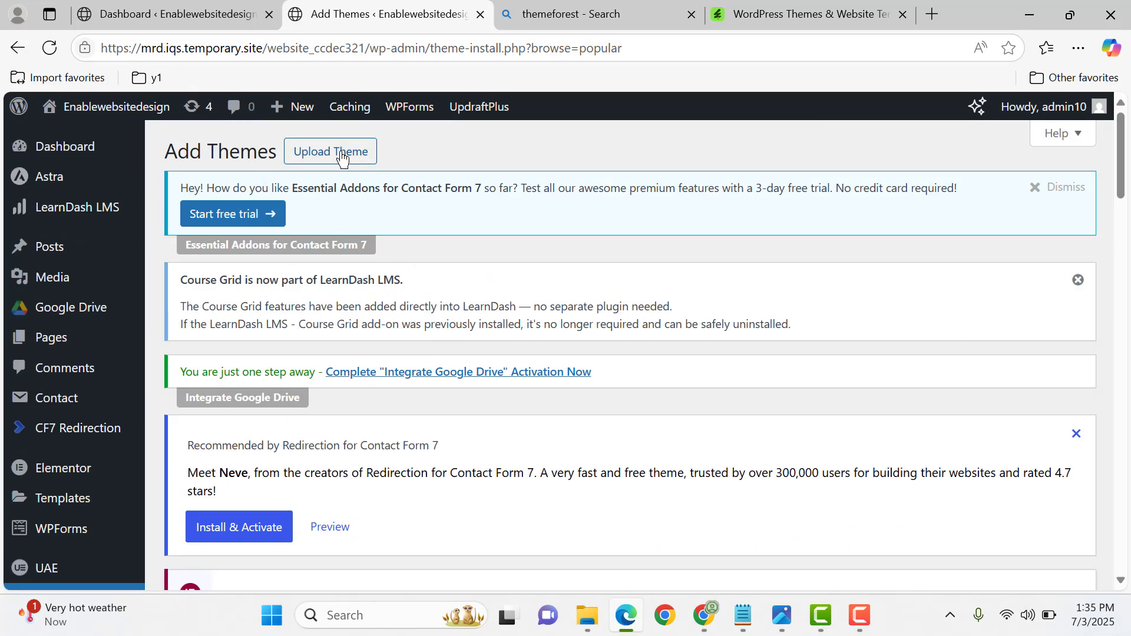
{"action": "left_click", "coordinate": [341, 154]}
{"action": "scroll", "coordinate": [548, 247], "scroll_direction": "down", "scroll_amount": 8}
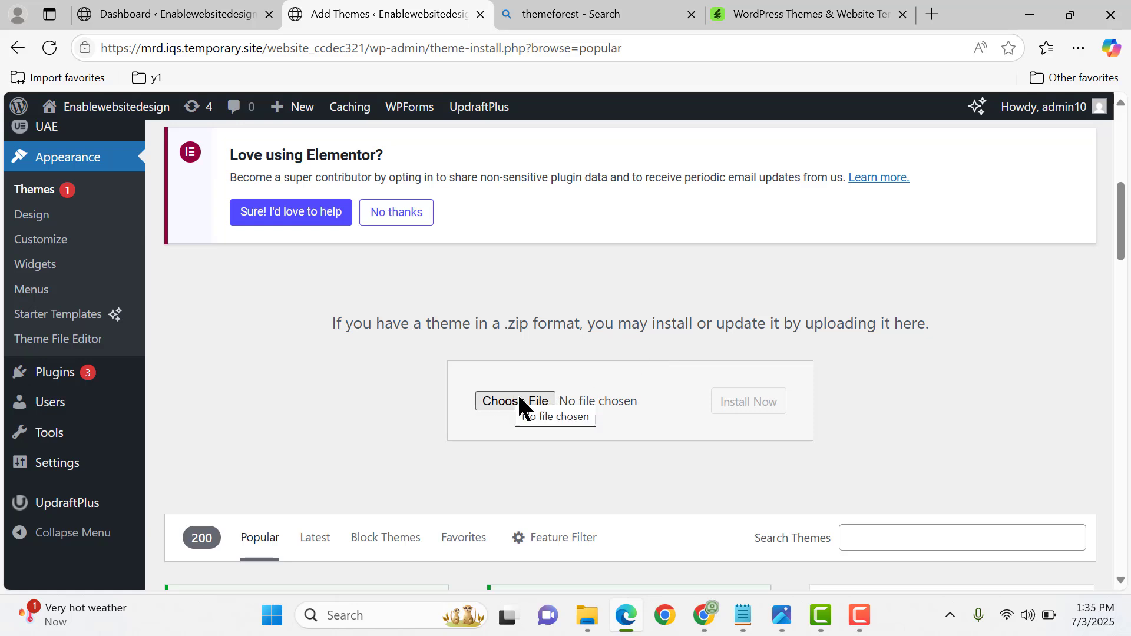
- Choose martfury.zip from the martfury_v3.3.2 folder on Local Disk (I:) as the theme file for upload
{"action": "left_click", "coordinate": [519, 397]}
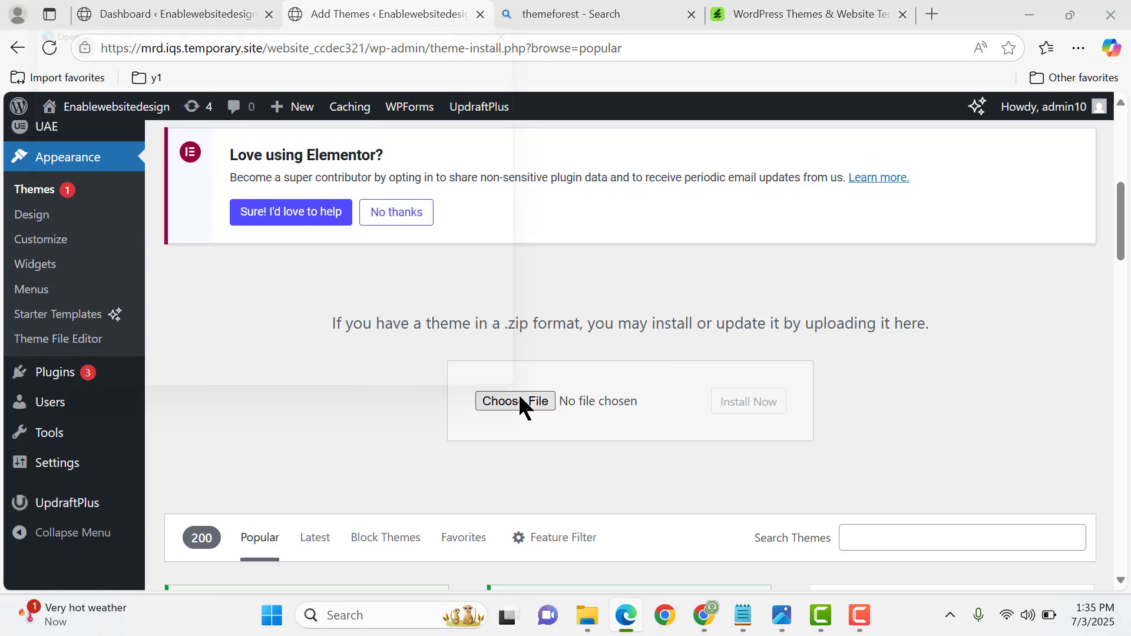
{"action": "left_click", "coordinate": [84, 314]}
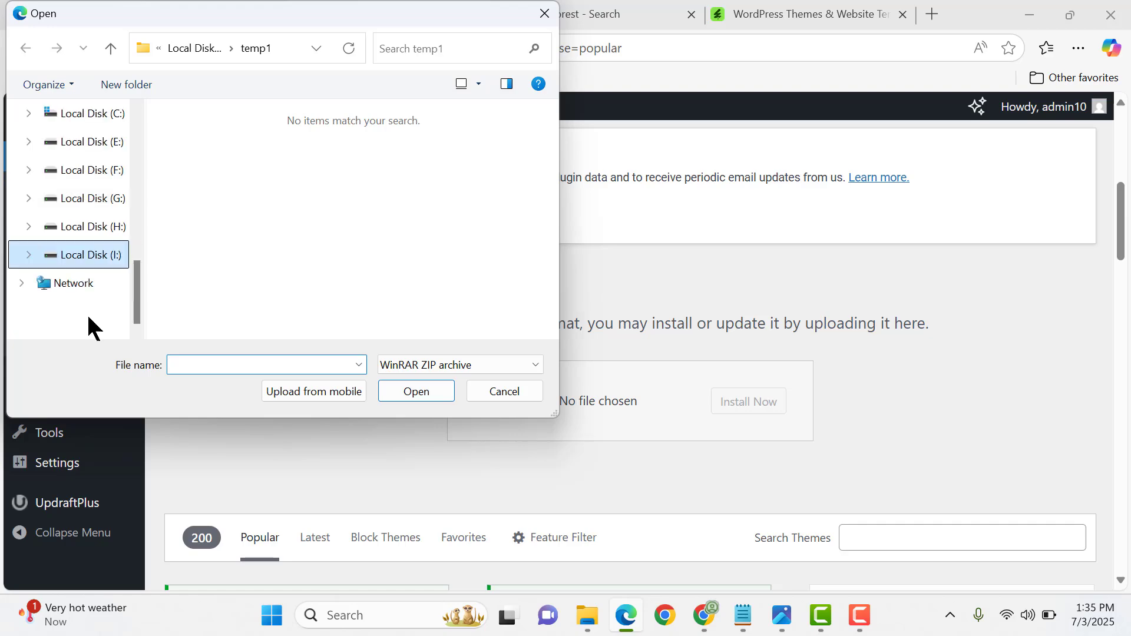
{"action": "double_click", "coordinate": [200, 137]}
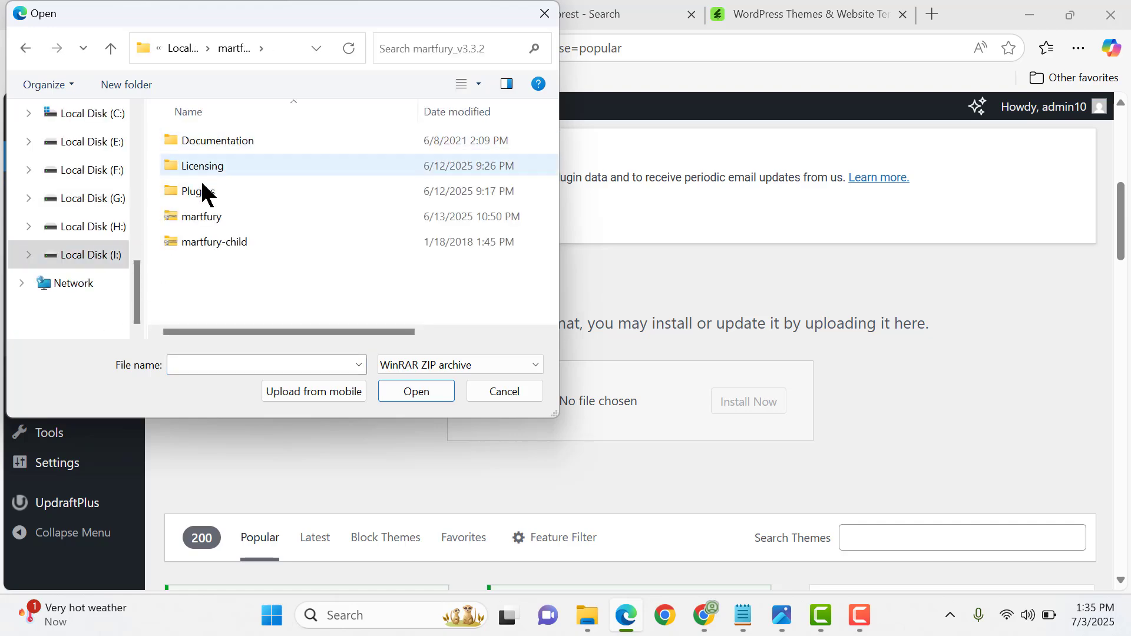
{"action": "double_click", "coordinate": [225, 217]}
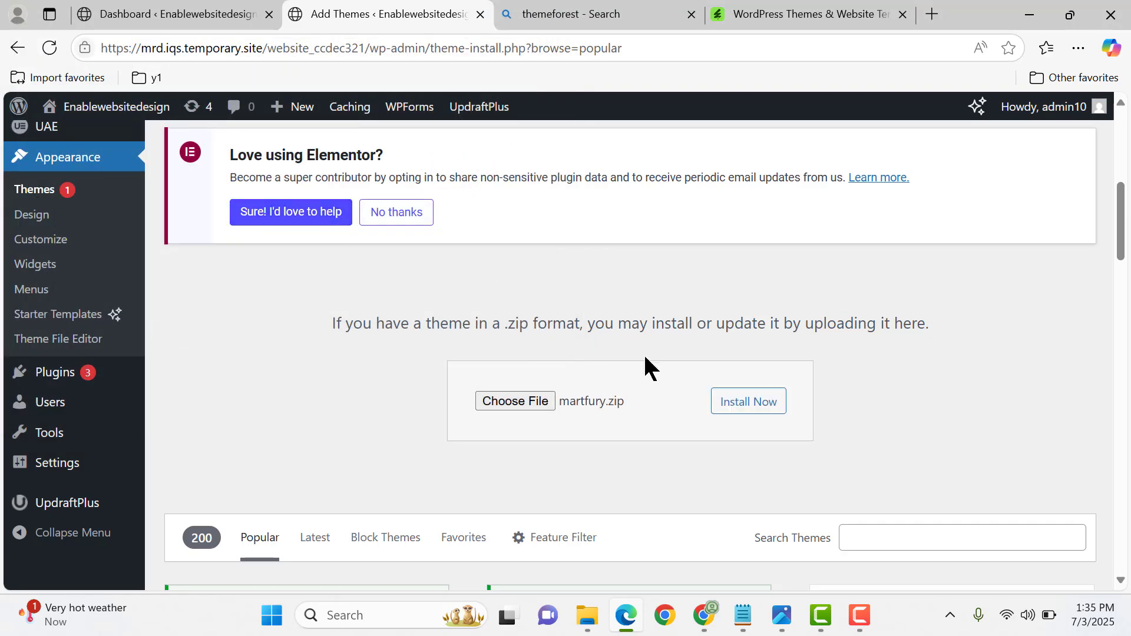
- Install the theme from the chosen martfury.zip file and activate it
{"action": "left_click", "coordinate": [731, 410]}
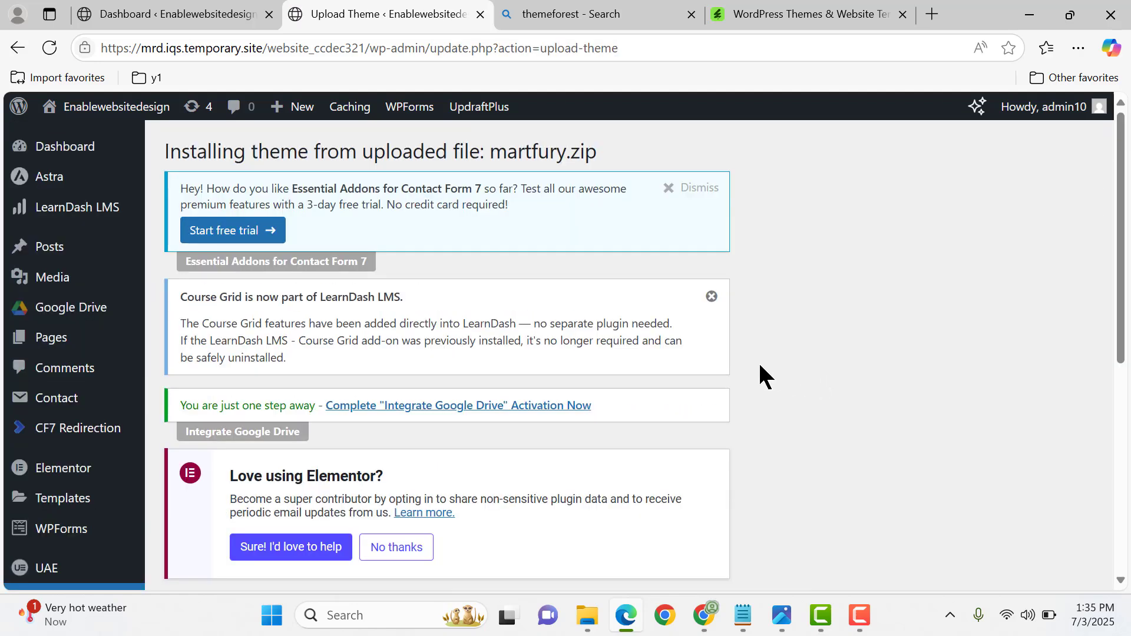
{"action": "scroll", "coordinate": [760, 366], "scroll_direction": "down", "scroll_amount": 5}
{"action": "left_click", "coordinate": [267, 426]}
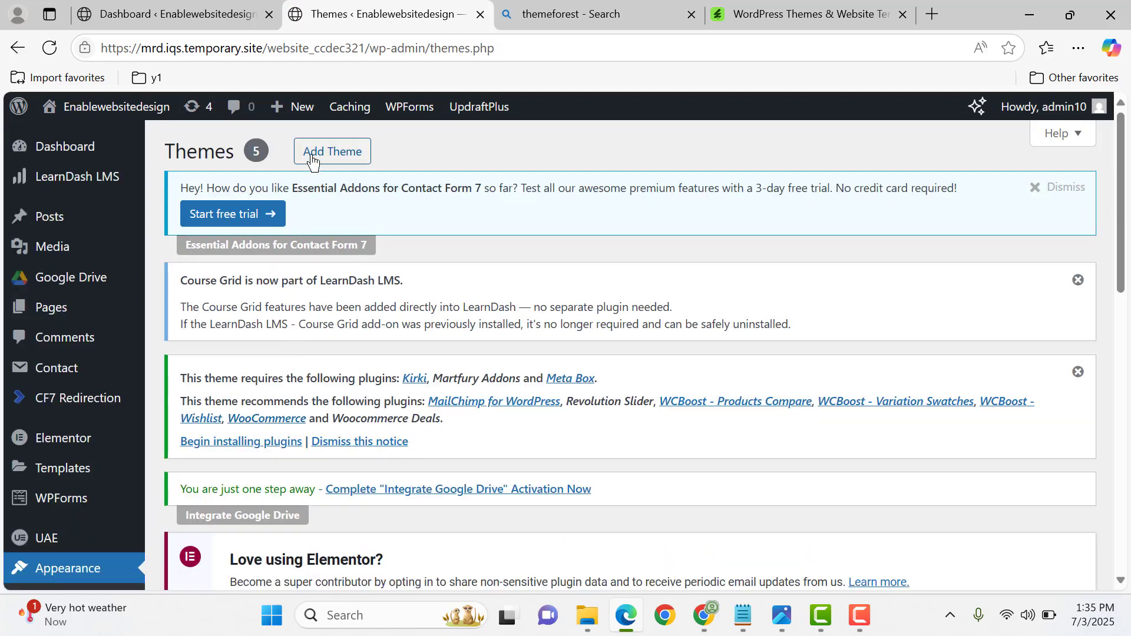
- Start adding another theme and choose martfury-child.zip as the theme file for upload
{"action": "left_click", "coordinate": [313, 160]}
{"action": "scroll", "coordinate": [395, 341], "scroll_direction": "down", "scroll_amount": 6}
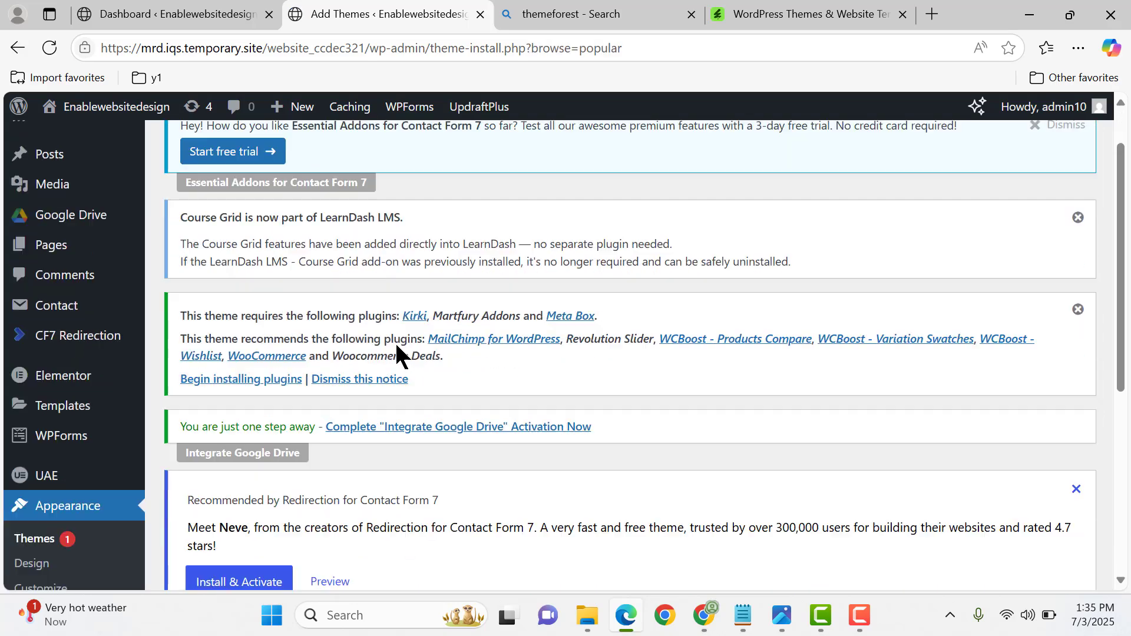
{"action": "scroll", "coordinate": [583, 353], "scroll_direction": "up", "scroll_amount": 7}
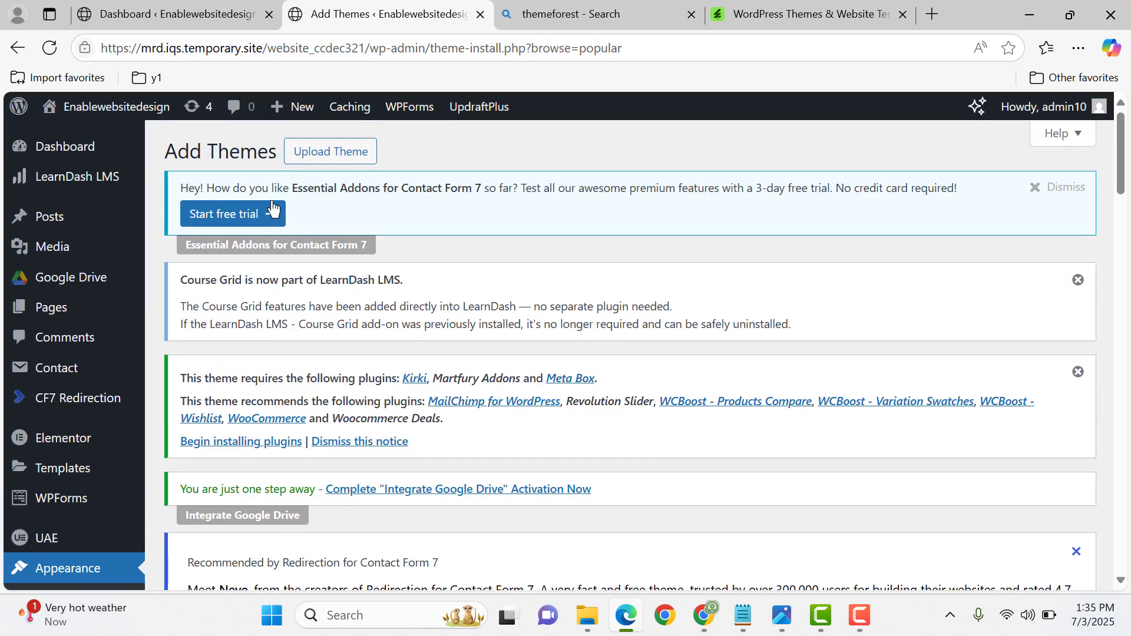
{"action": "scroll", "coordinate": [550, 366], "scroll_direction": "down", "scroll_amount": 10}
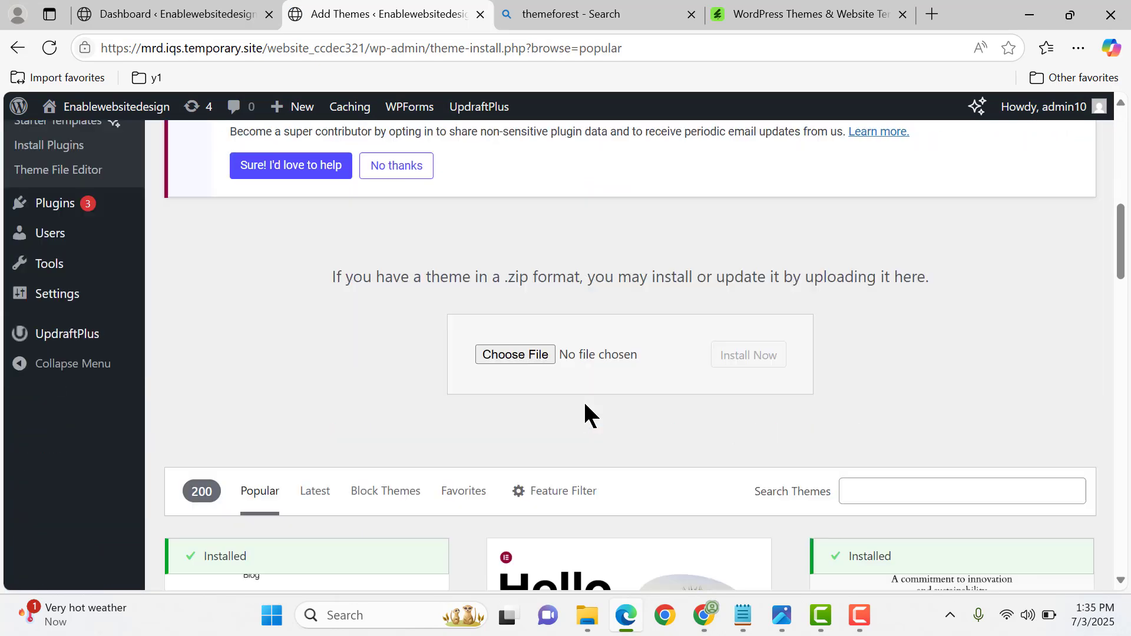
{"action": "left_click", "coordinate": [516, 341]}
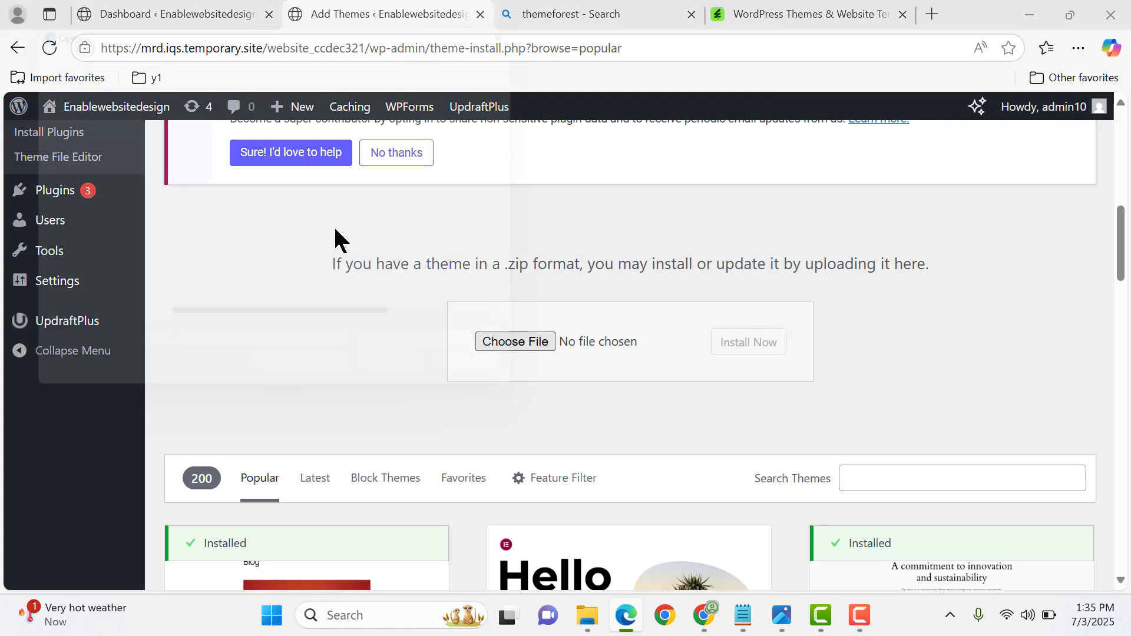
{"action": "double_click", "coordinate": [255, 242]}
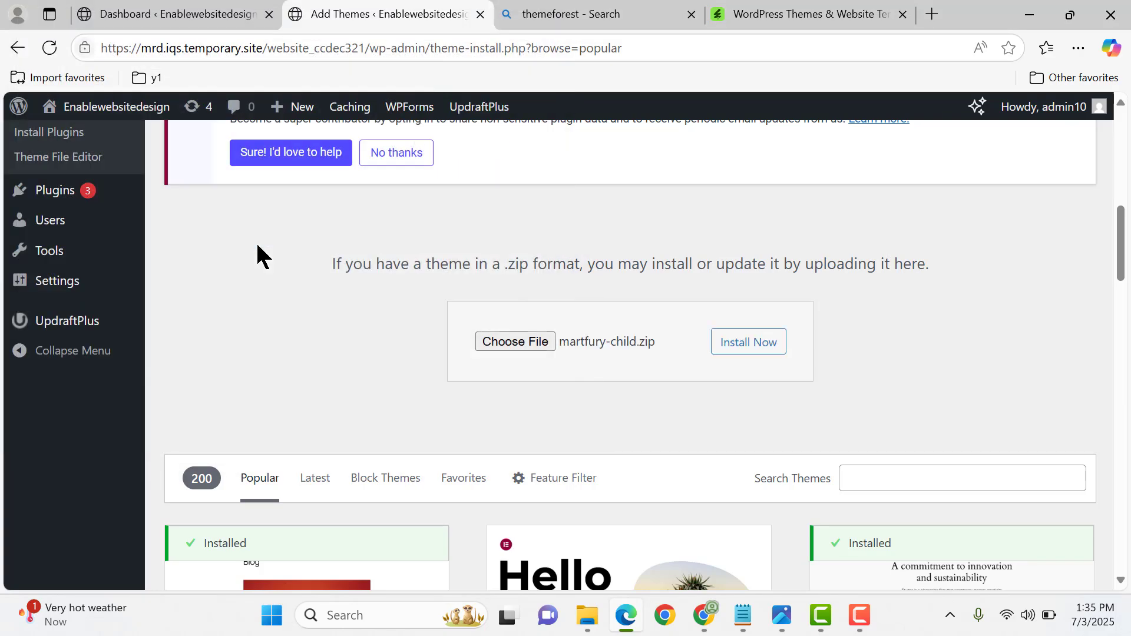
- Install the child theme from martfury-child.zip and activate it
{"action": "left_click", "coordinate": [734, 347]}
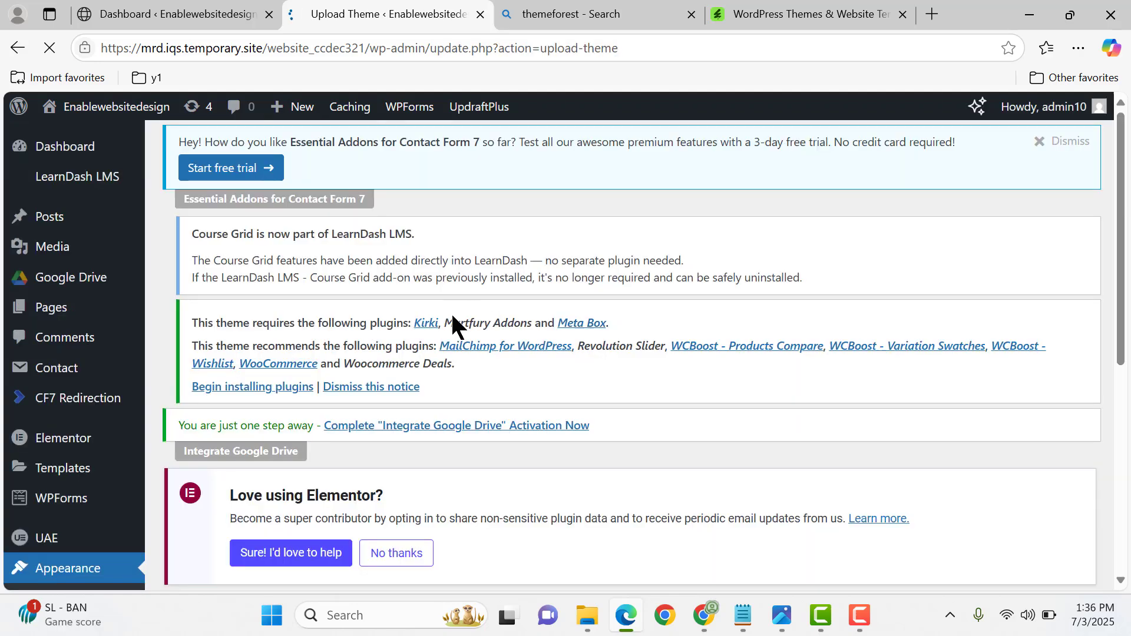
{"action": "scroll", "coordinate": [451, 313], "scroll_direction": "down", "scroll_amount": 4}
{"action": "left_click", "coordinate": [254, 527]}
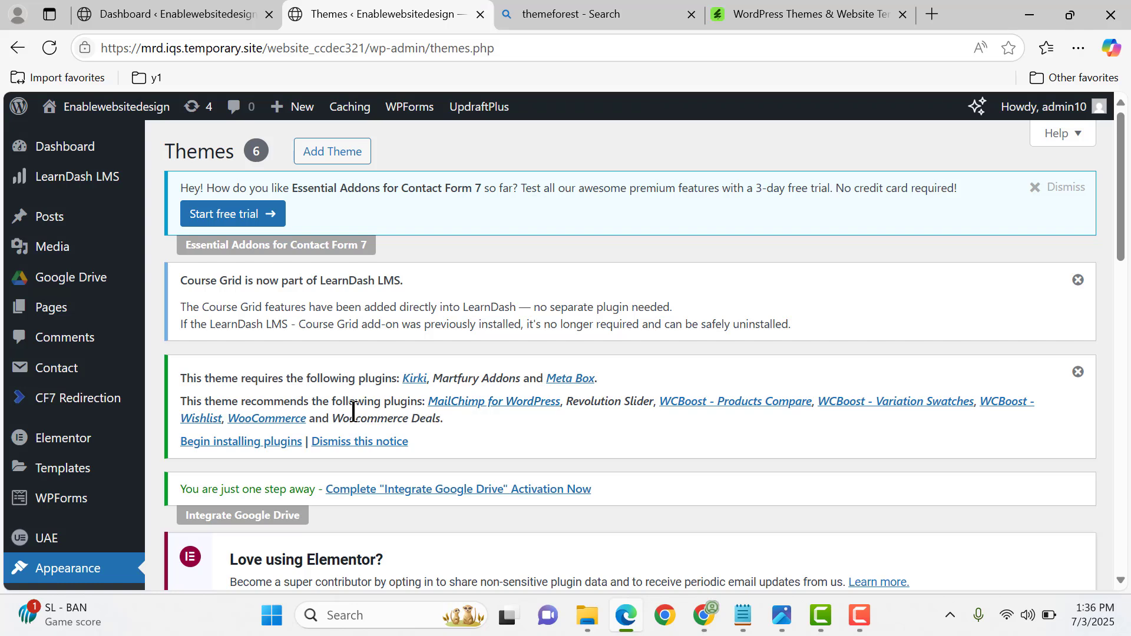
- Open the theme's plugin installer and look through the required and recommended plugins
{"action": "left_click", "coordinate": [236, 451]}
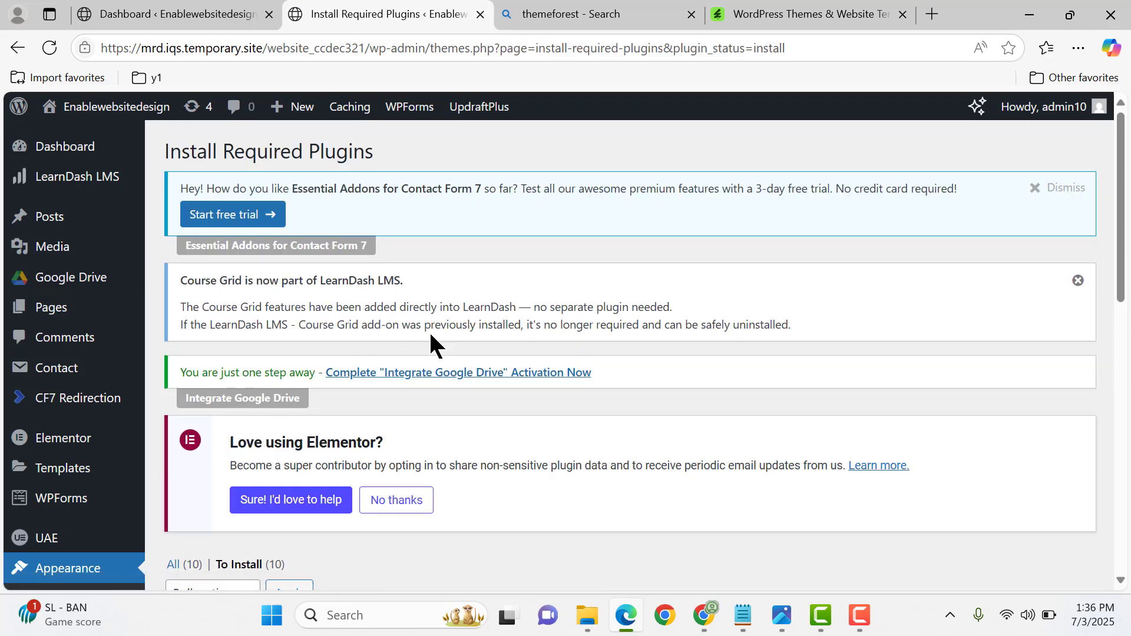
{"action": "scroll", "coordinate": [430, 344], "scroll_direction": "down", "scroll_amount": 5}
{"action": "scroll", "coordinate": [431, 335], "scroll_direction": "down", "scroll_amount": 5}
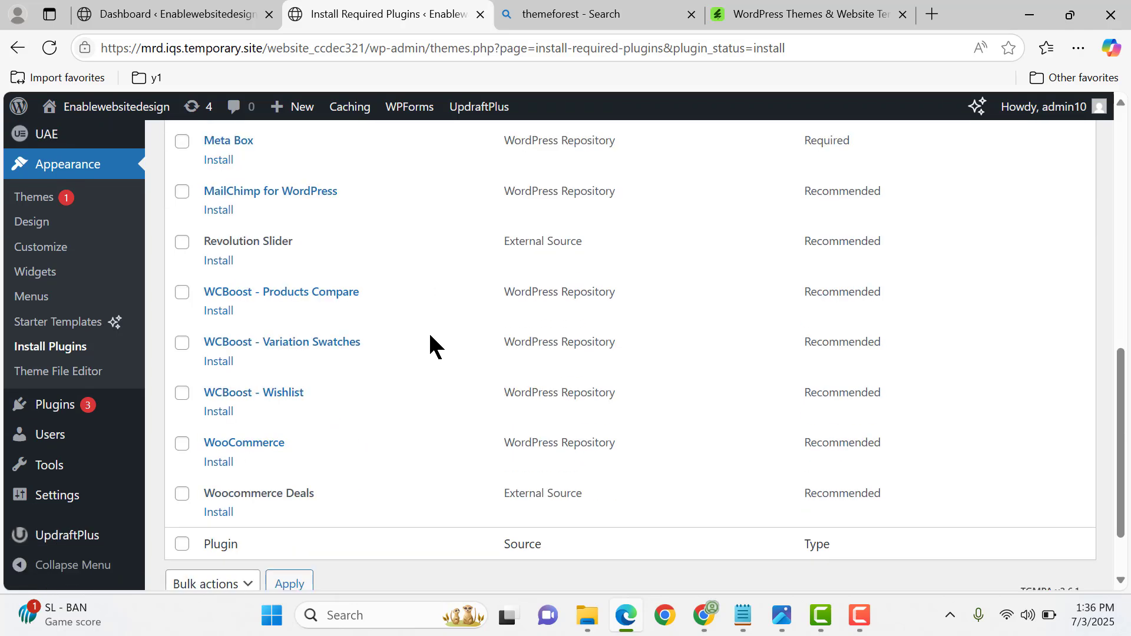
{"action": "scroll", "coordinate": [422, 346], "scroll_direction": "up", "scroll_amount": 1}
{"action": "scroll", "coordinate": [422, 346], "scroll_direction": "down", "scroll_amount": 1}
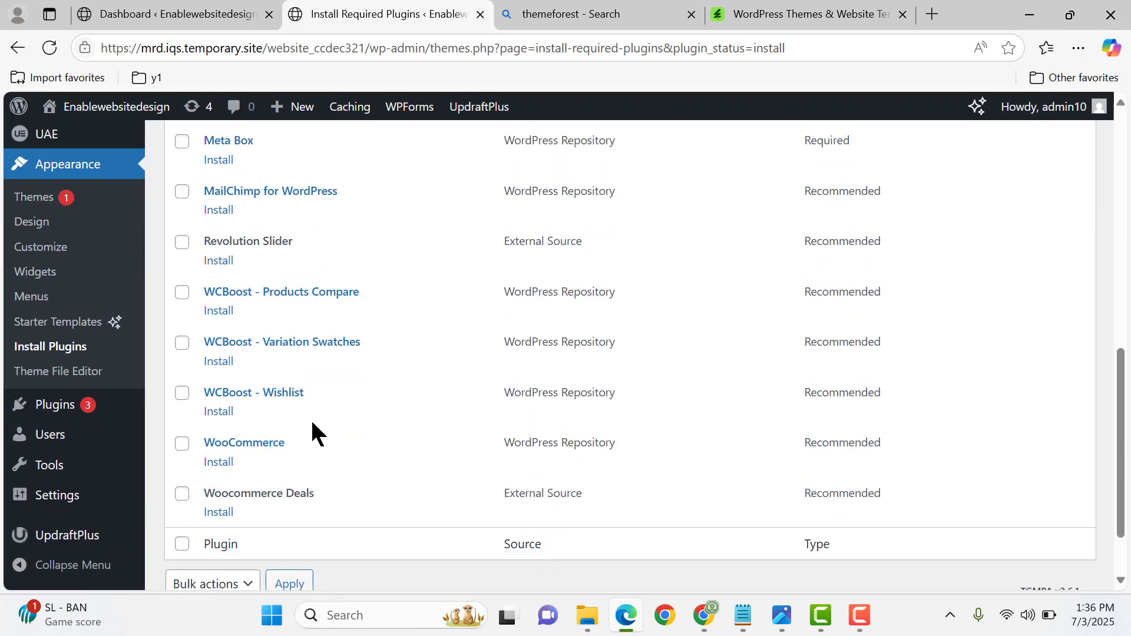
- Install the WooCommerce plugin from the plugin list in a new browser tab and check the installation log
{"action": "middle_click", "coordinate": [219, 466]}
{"action": "left_click", "coordinate": [466, 15]}
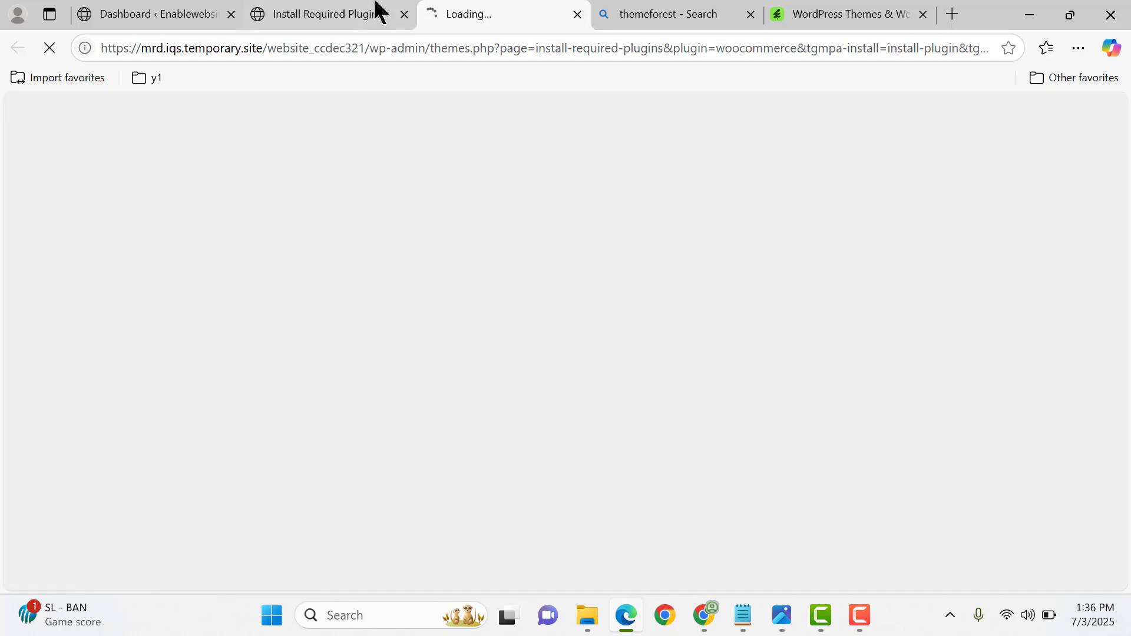
{"action": "left_click", "coordinate": [377, 9]}
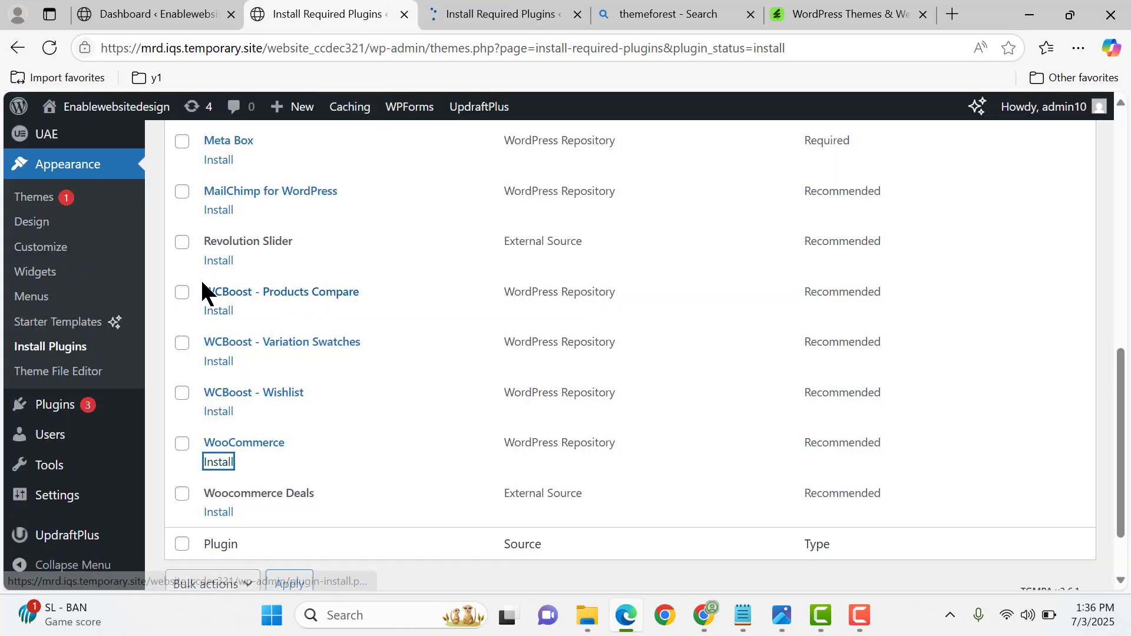
{"action": "left_click", "coordinate": [475, 12]}
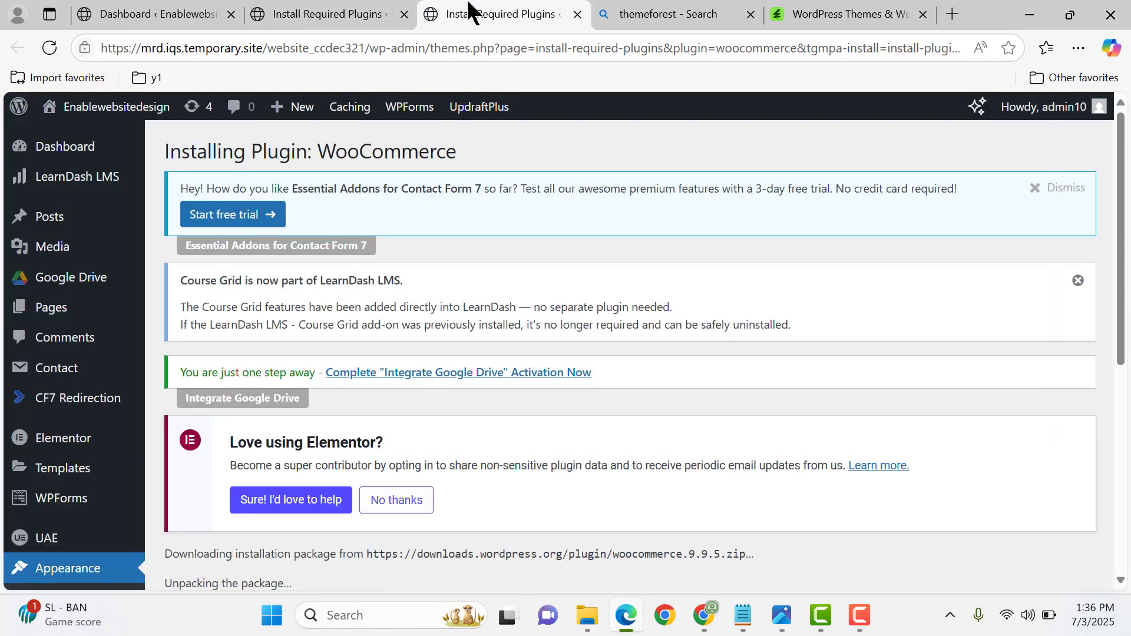
{"action": "scroll", "coordinate": [677, 303], "scroll_direction": "down", "scroll_amount": 8}
{"action": "scroll", "coordinate": [648, 354], "scroll_direction": "up", "scroll_amount": 5}
{"action": "scroll", "coordinate": [504, 380], "scroll_direction": "down", "scroll_amount": 3}
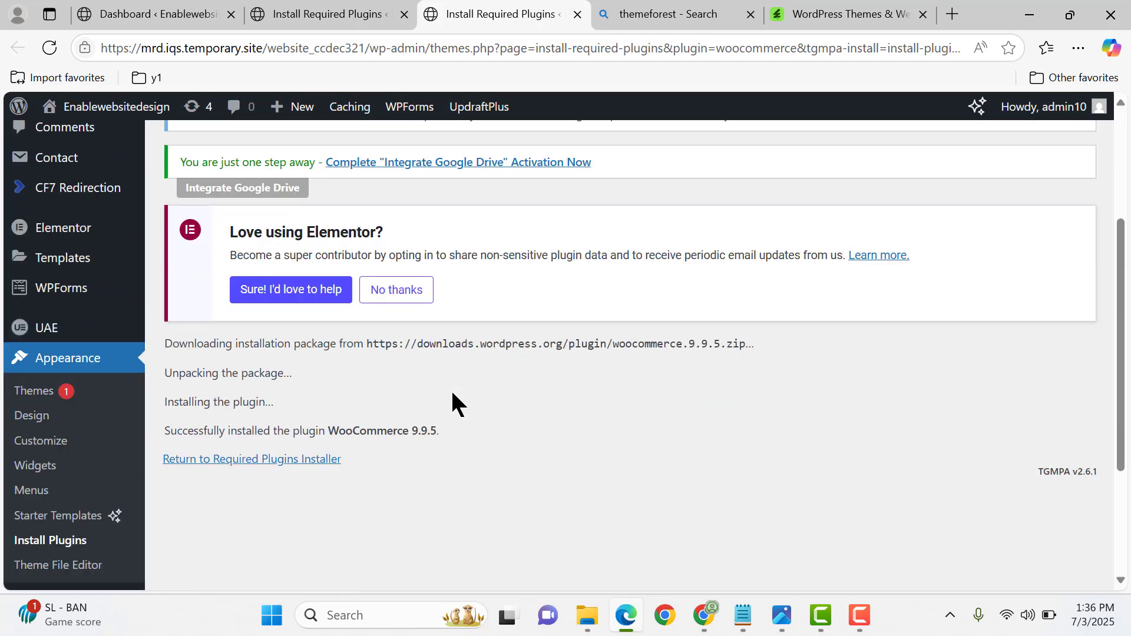
- Return to the required plugins installer and activate WooCommerce
{"action": "left_click", "coordinate": [272, 353]}
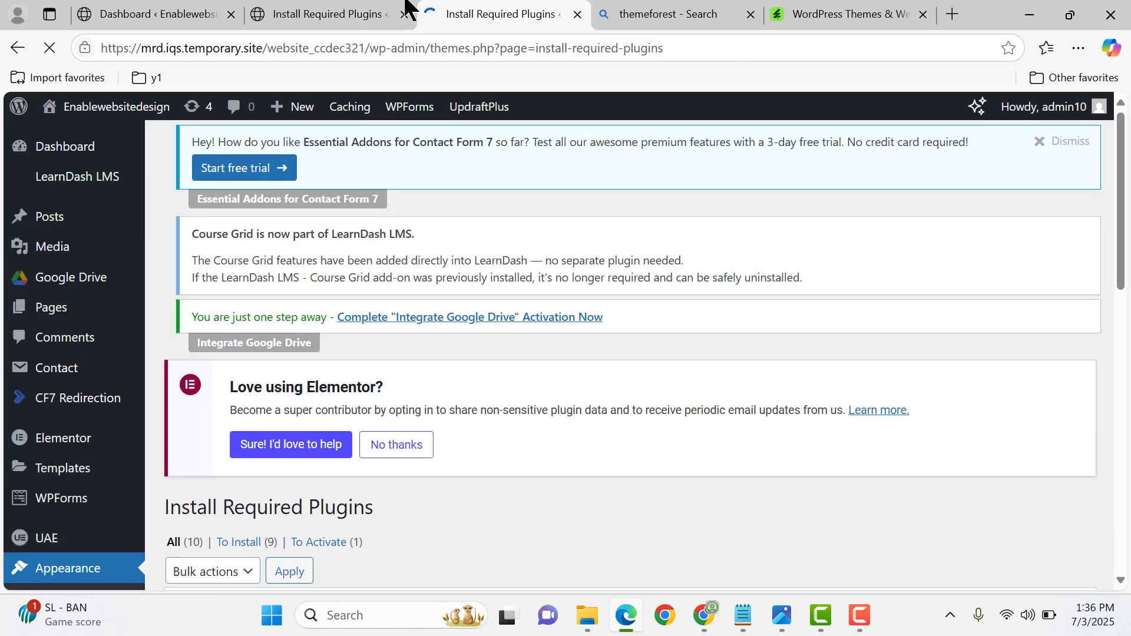
{"action": "scroll", "coordinate": [656, 311], "scroll_direction": "down", "scroll_amount": 8}
{"action": "scroll", "coordinate": [340, 432], "scroll_direction": "down", "scroll_amount": 5}
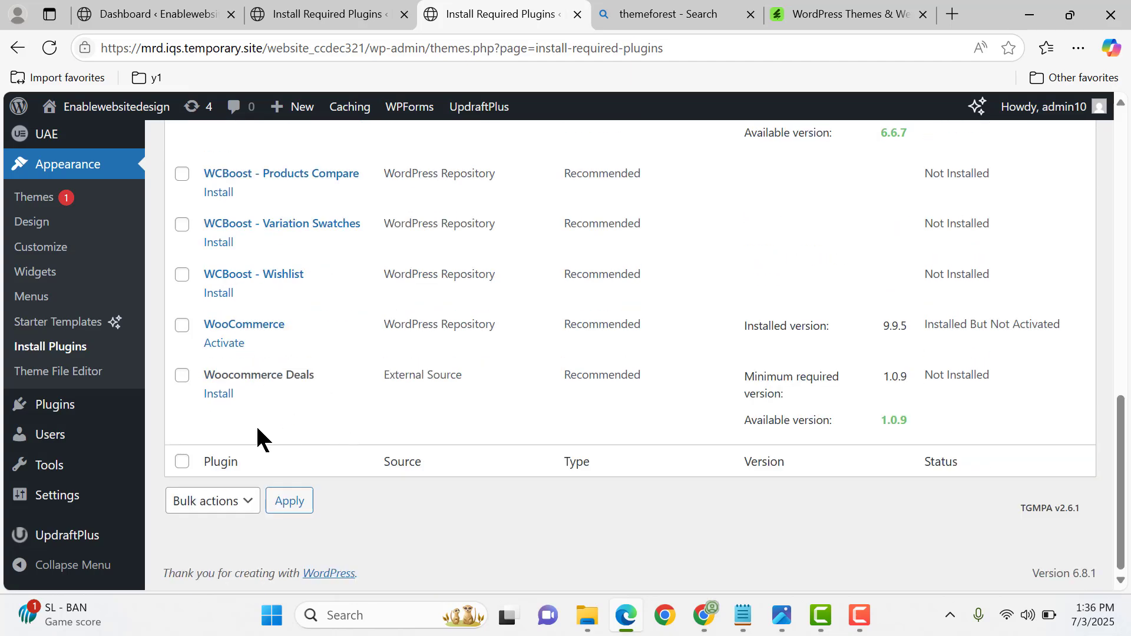
{"action": "left_click", "coordinate": [217, 345]}
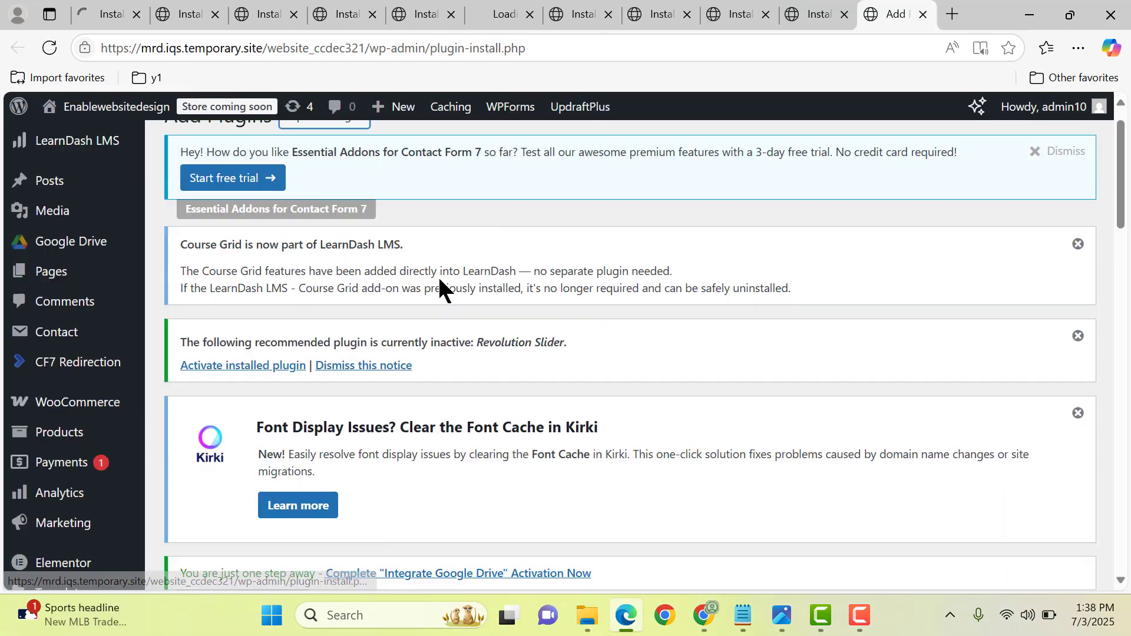
{"action": "scroll", "coordinate": [436, 303], "scroll_direction": "down", "scroll_amount": 3}
{"action": "scroll", "coordinate": [436, 303], "scroll_direction": "up", "scroll_amount": 4}
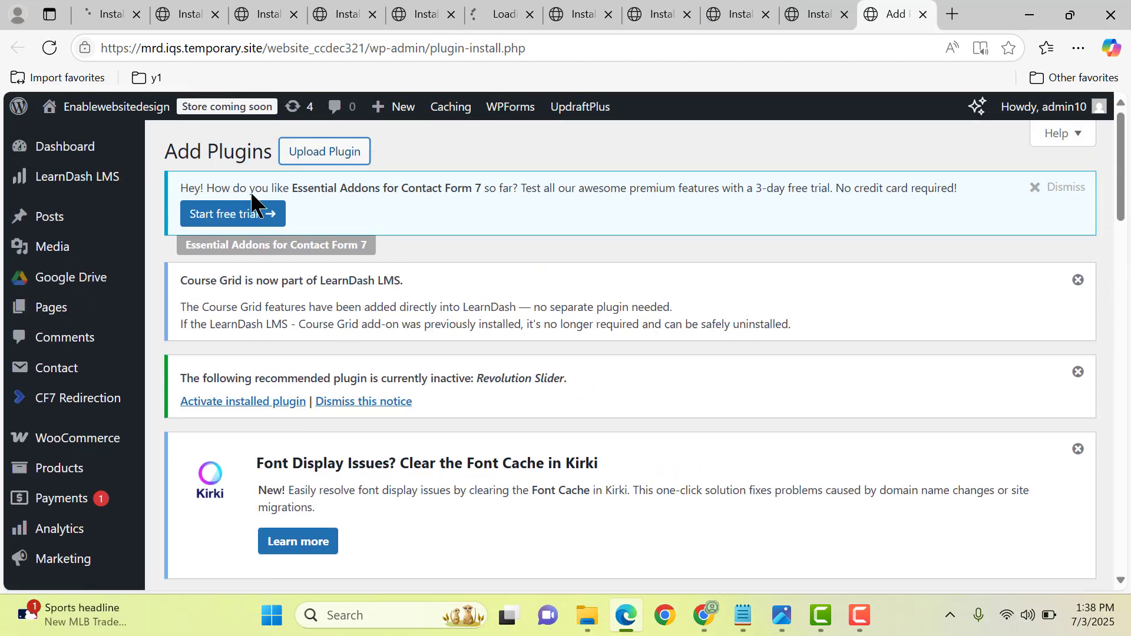
- Open the plugin .zip upload form and locate soo-demo-importer in the martfury_v3.3.2 Plugins folder in File Explorer
{"action": "left_click", "coordinate": [300, 162]}
{"action": "scroll", "coordinate": [613, 336], "scroll_direction": "down", "scroll_amount": 6}
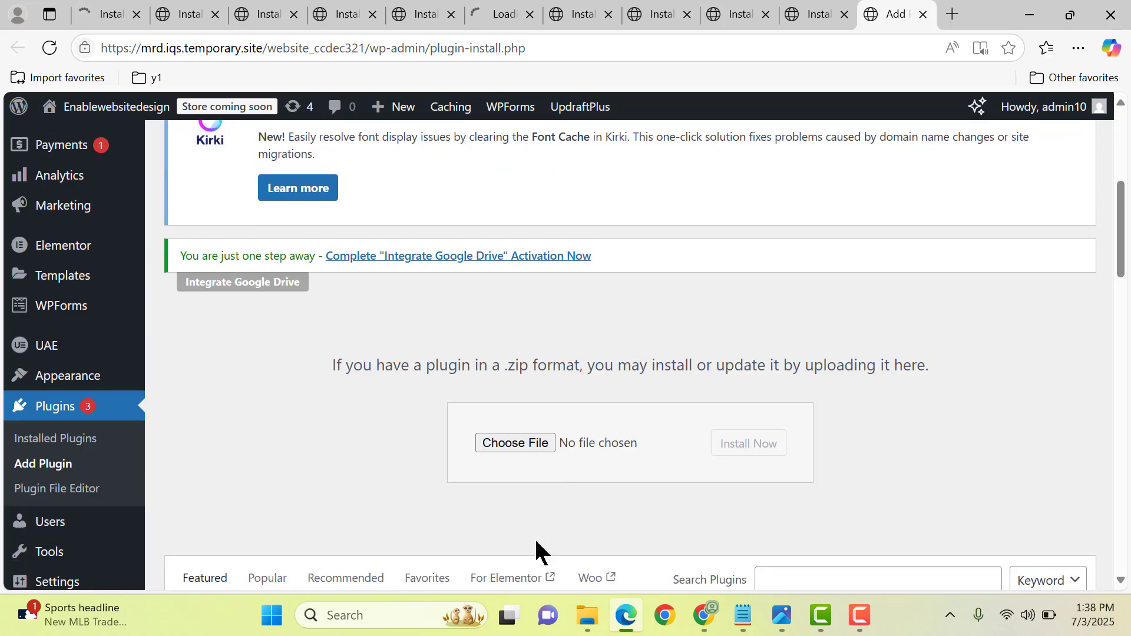
{"action": "left_click", "coordinate": [585, 613]}
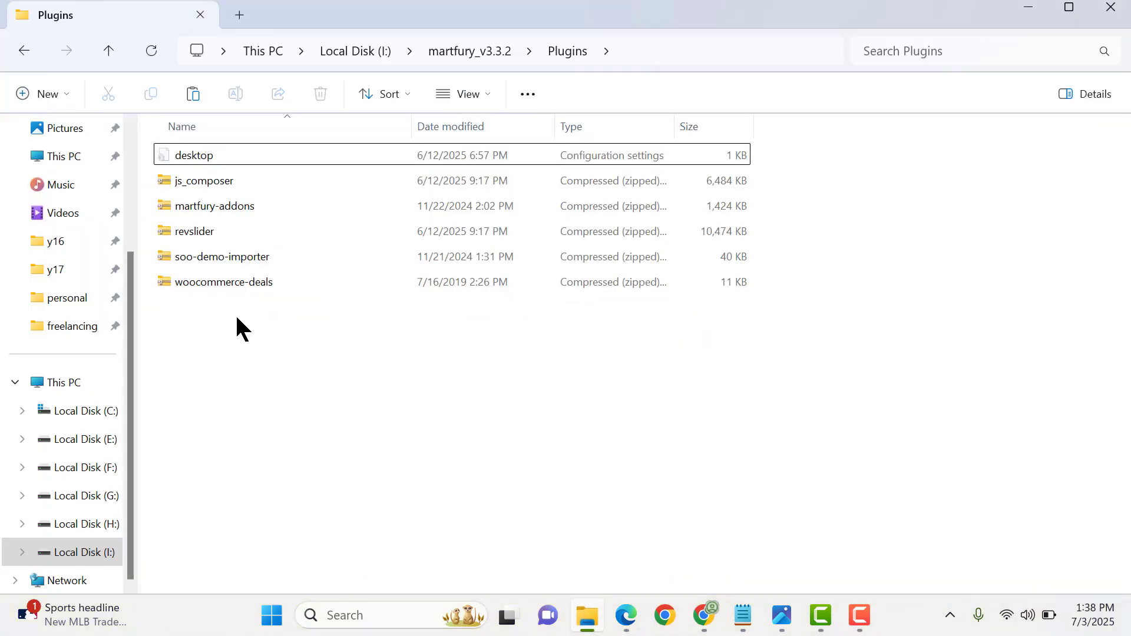
{"action": "left_click", "coordinate": [227, 254]}
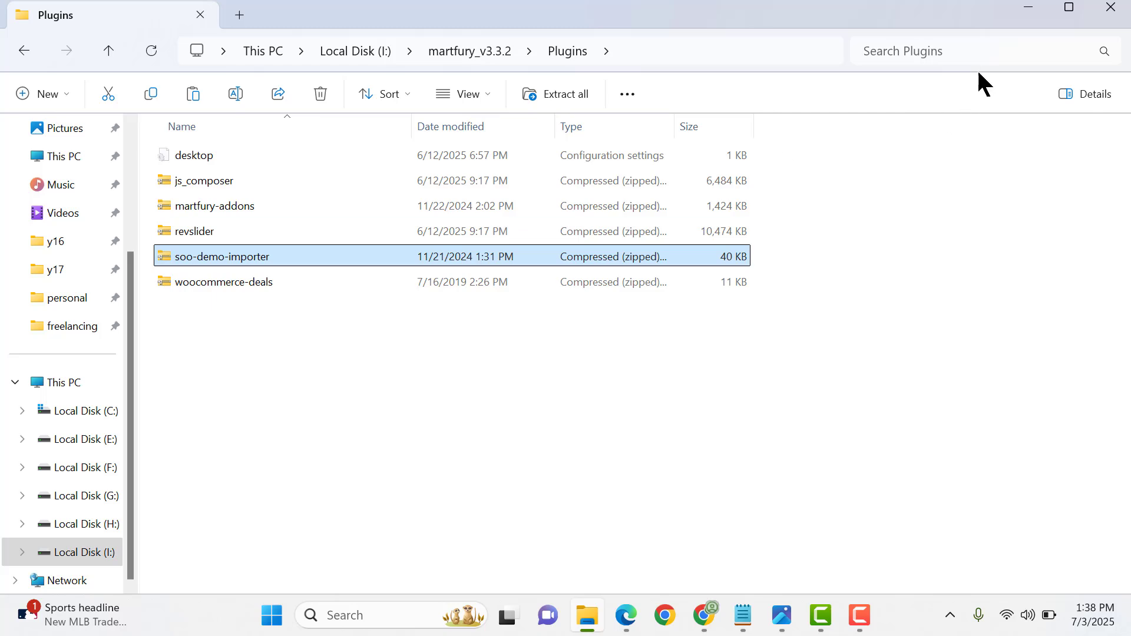
{"action": "left_click", "coordinate": [1029, 9]}
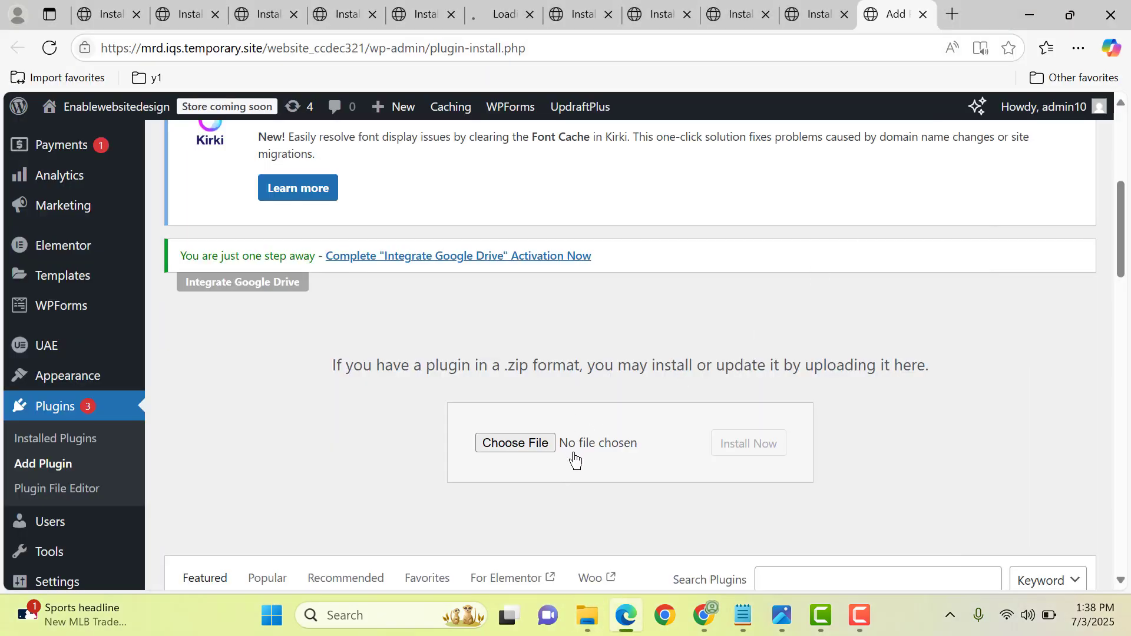
- Choose soo-demo-importer.zip from the Plugins folder as the plugin file and install it
{"action": "left_click", "coordinate": [532, 449]}
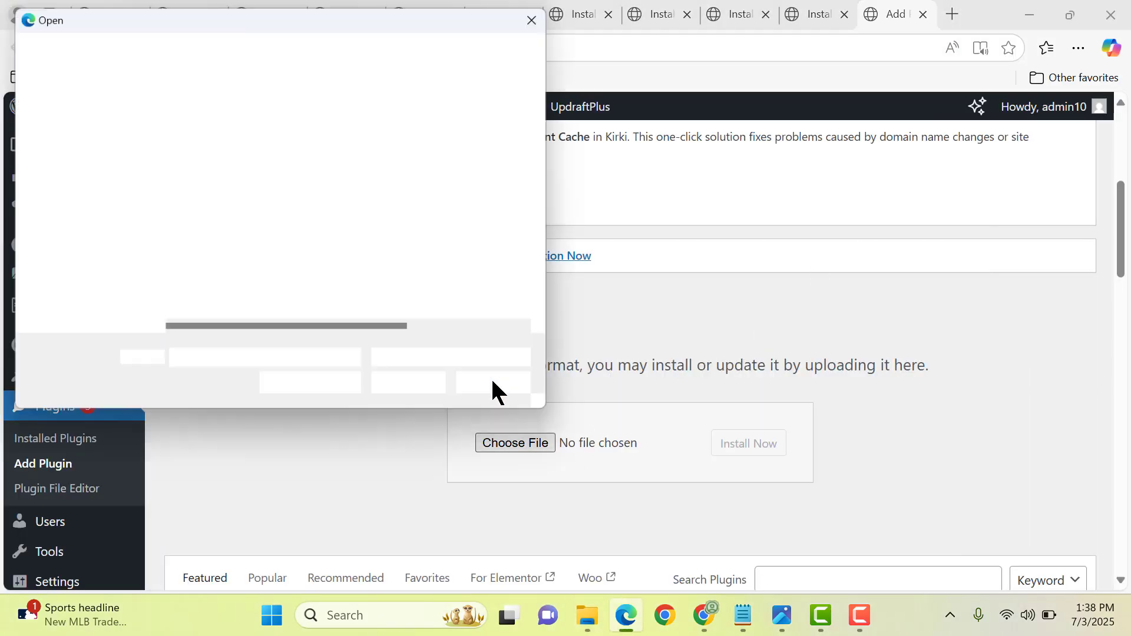
{"action": "double_click", "coordinate": [243, 193]}
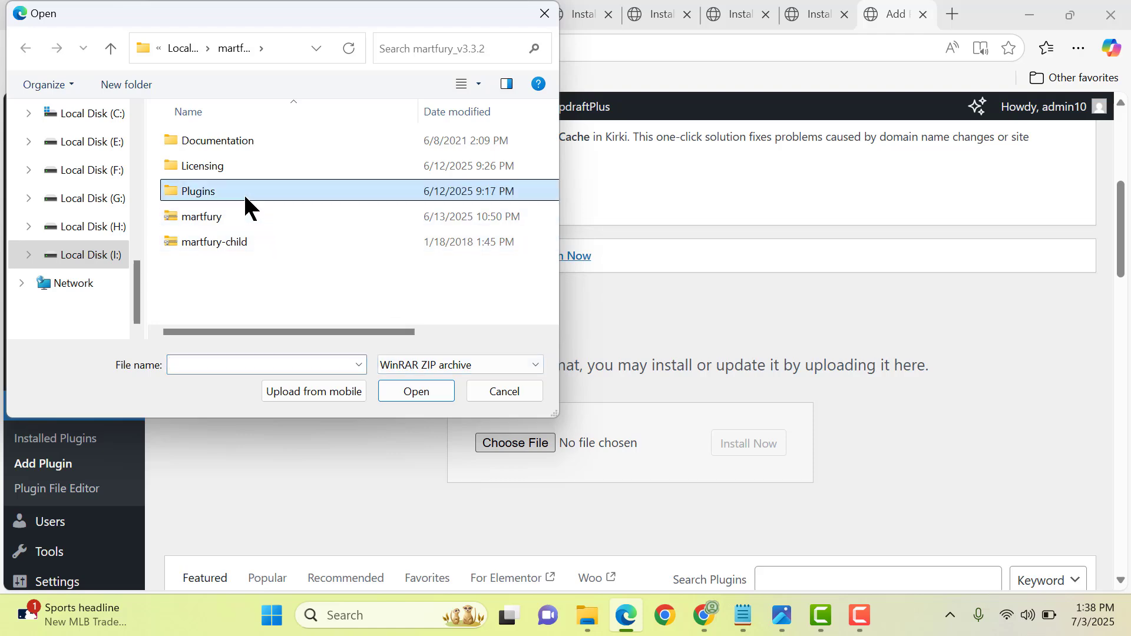
{"action": "double_click", "coordinate": [264, 218]}
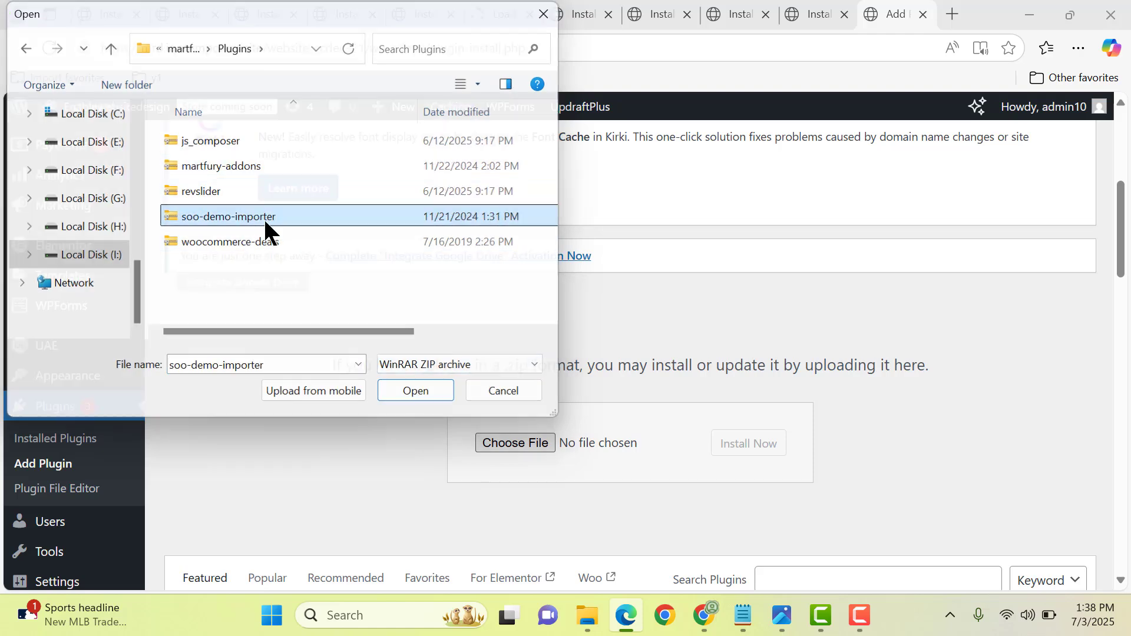
{"action": "left_click", "coordinate": [751, 450]}
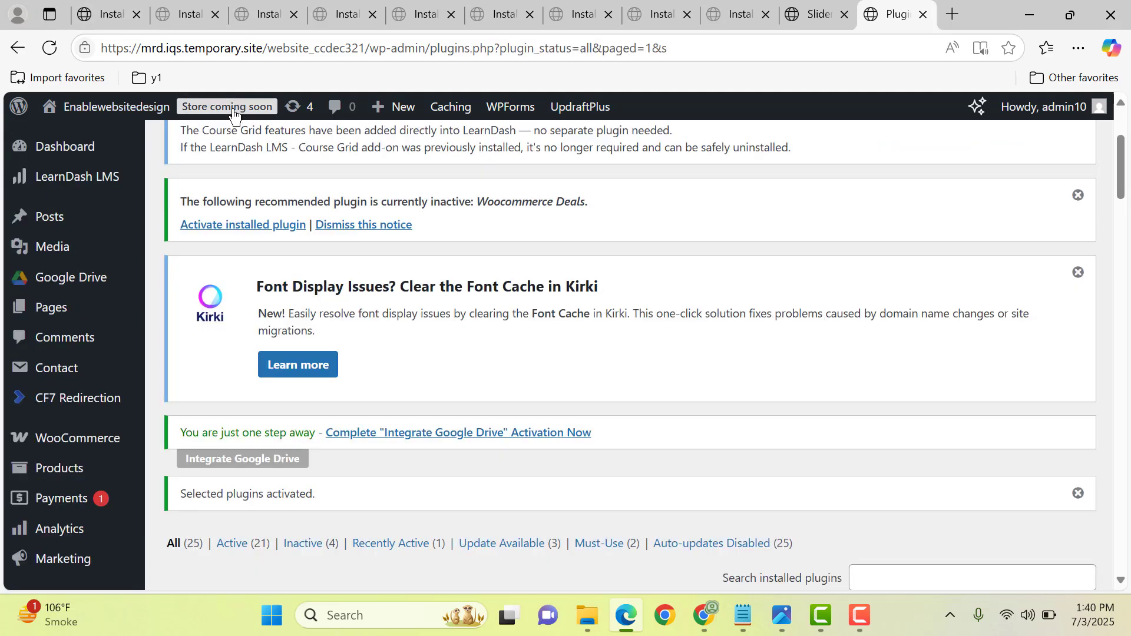
- Set the WooCommerce site visibility to Live and save the changes
{"action": "left_click", "coordinate": [234, 112]}
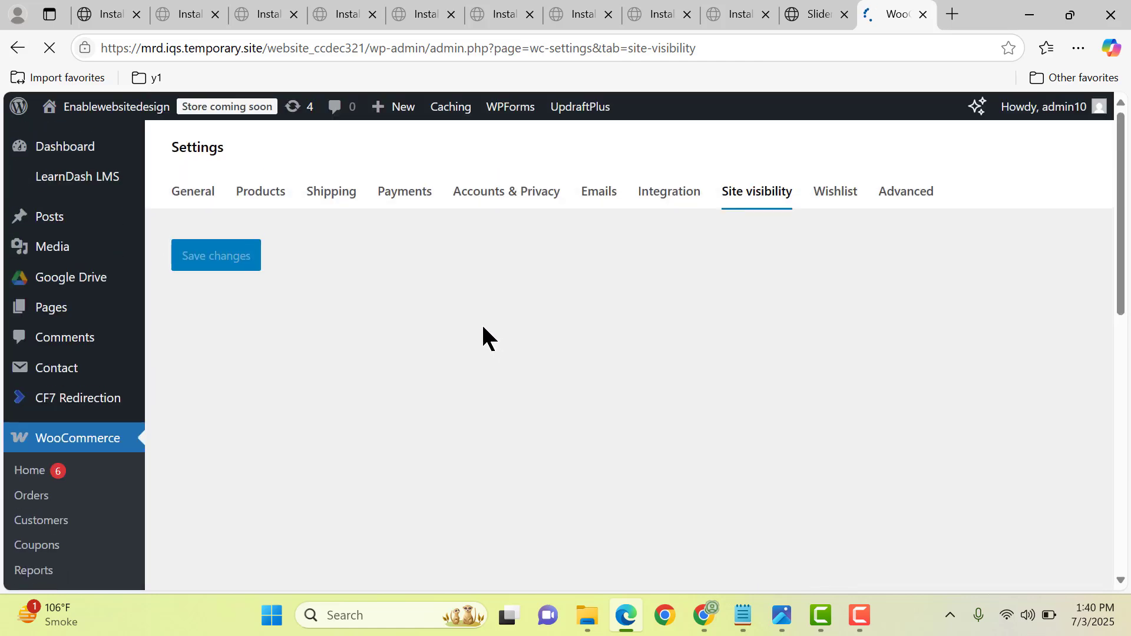
{"action": "scroll", "coordinate": [475, 323], "scroll_direction": "down", "scroll_amount": 5}
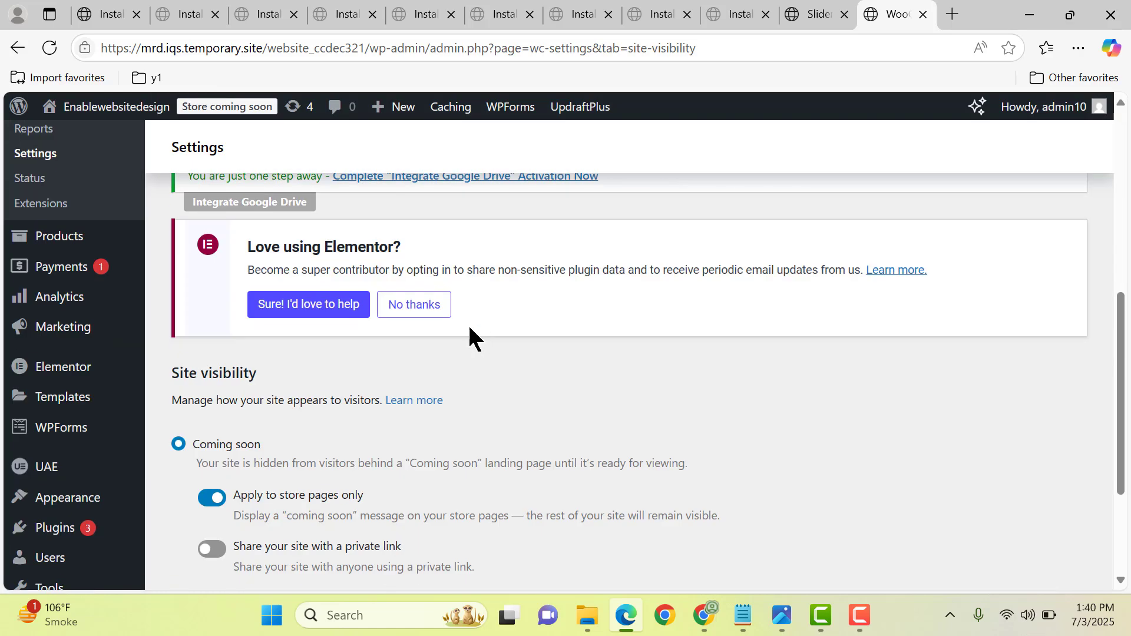
{"action": "scroll", "coordinate": [468, 330], "scroll_direction": "down", "scroll_amount": 1}
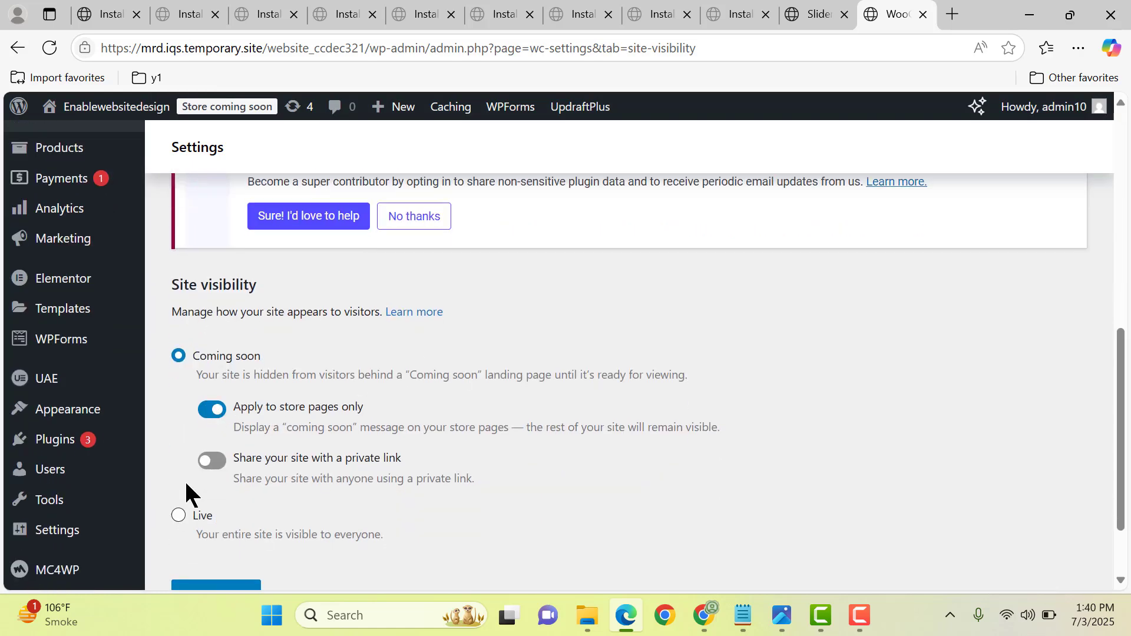
{"action": "left_click", "coordinate": [179, 518]}
{"action": "scroll", "coordinate": [272, 460], "scroll_direction": "down", "scroll_amount": 2}
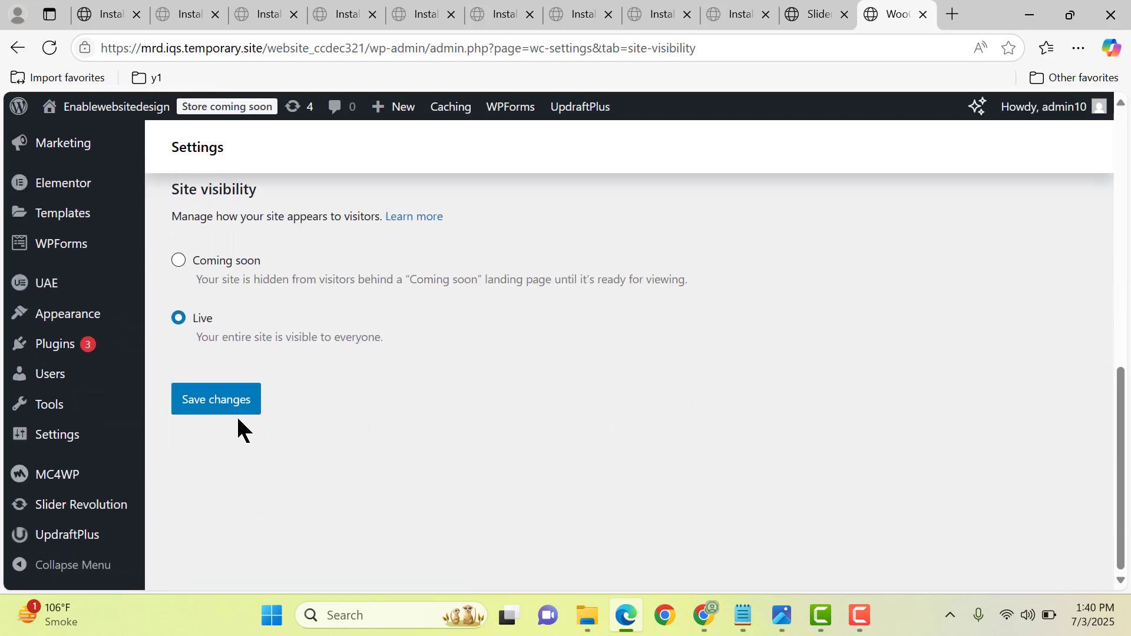
{"action": "left_click", "coordinate": [238, 412]}
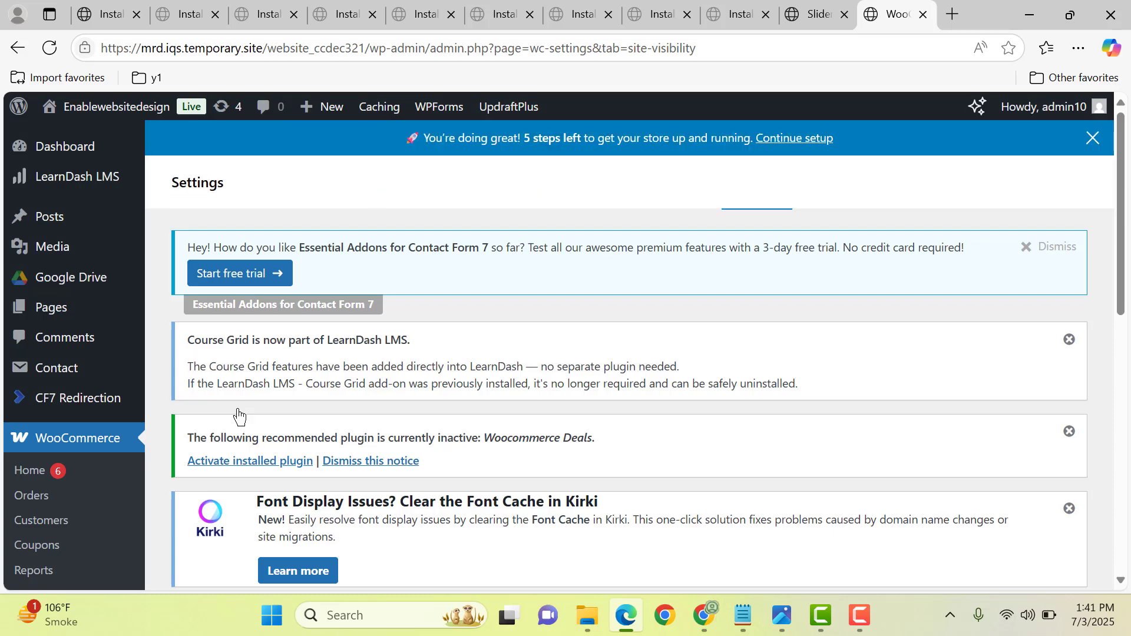
- Check the saved visibility setting and open the Import Demo Data page
{"action": "scroll", "coordinate": [238, 416], "scroll_direction": "down", "scroll_amount": 6}
{"action": "scroll", "coordinate": [238, 413], "scroll_direction": "down", "scroll_amount": 5}
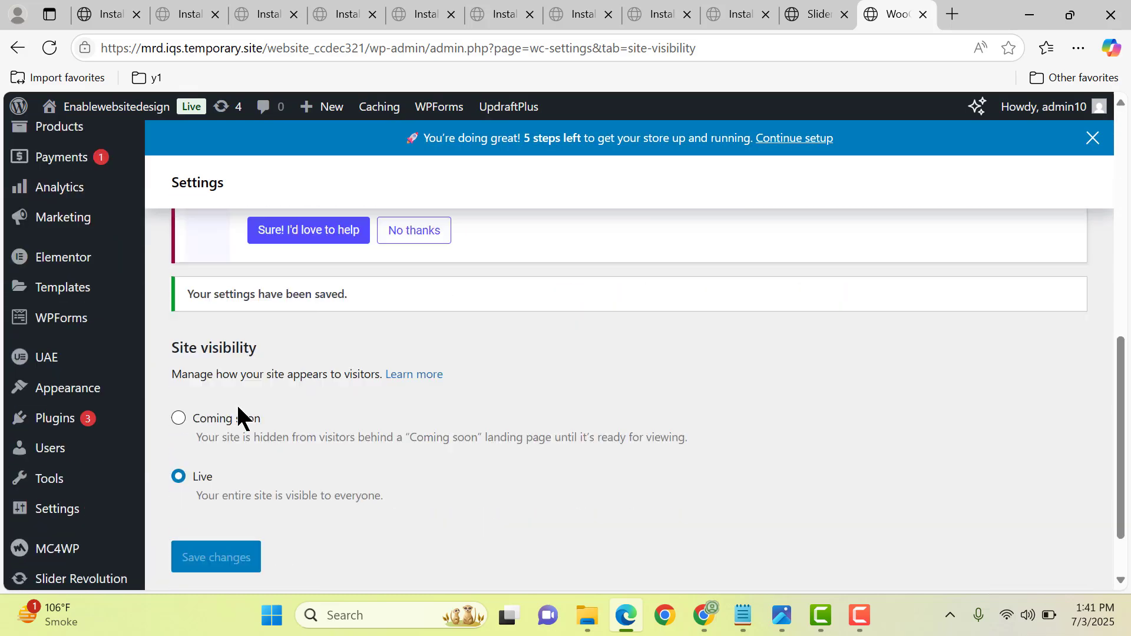
{"action": "mouse_move", "coordinate": [124, 329]}
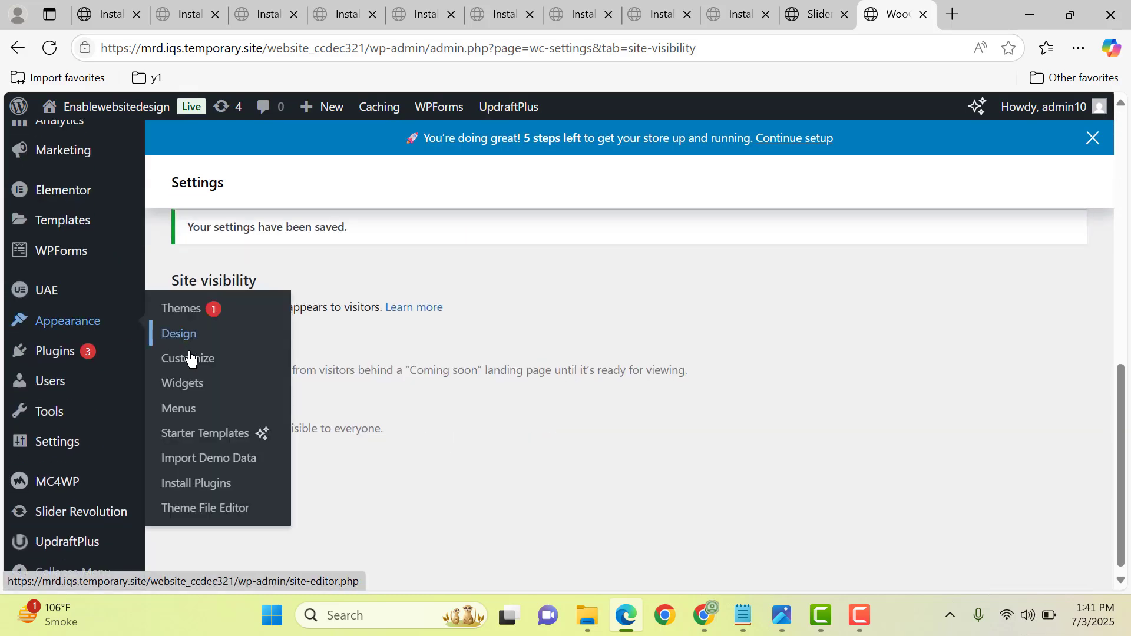
{"action": "left_click", "coordinate": [200, 466]}
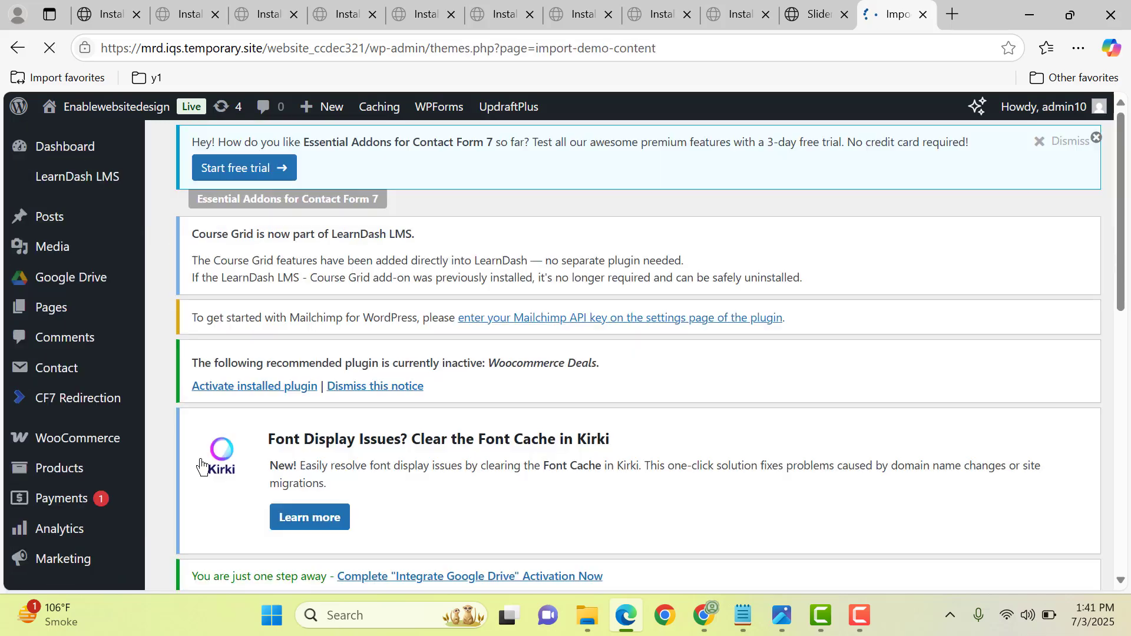
- Look through the Elementor demos and import the Elementor - Technology demo
{"action": "scroll", "coordinate": [792, 336], "scroll_direction": "down", "scroll_amount": 12}
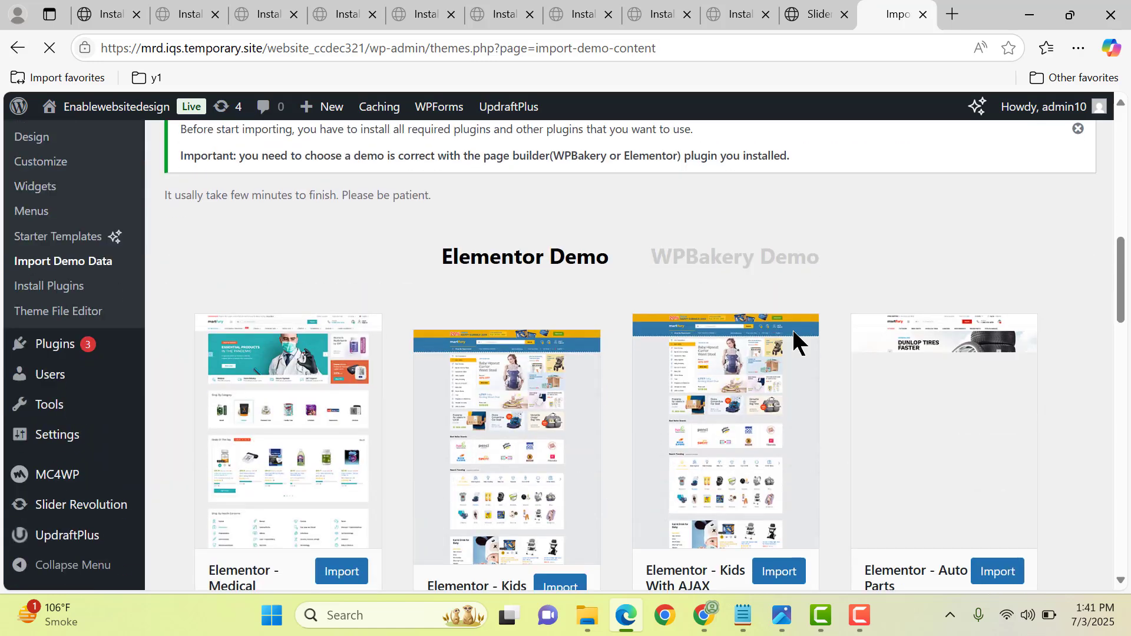
{"action": "scroll", "coordinate": [747, 281], "scroll_direction": "up", "scroll_amount": 1}
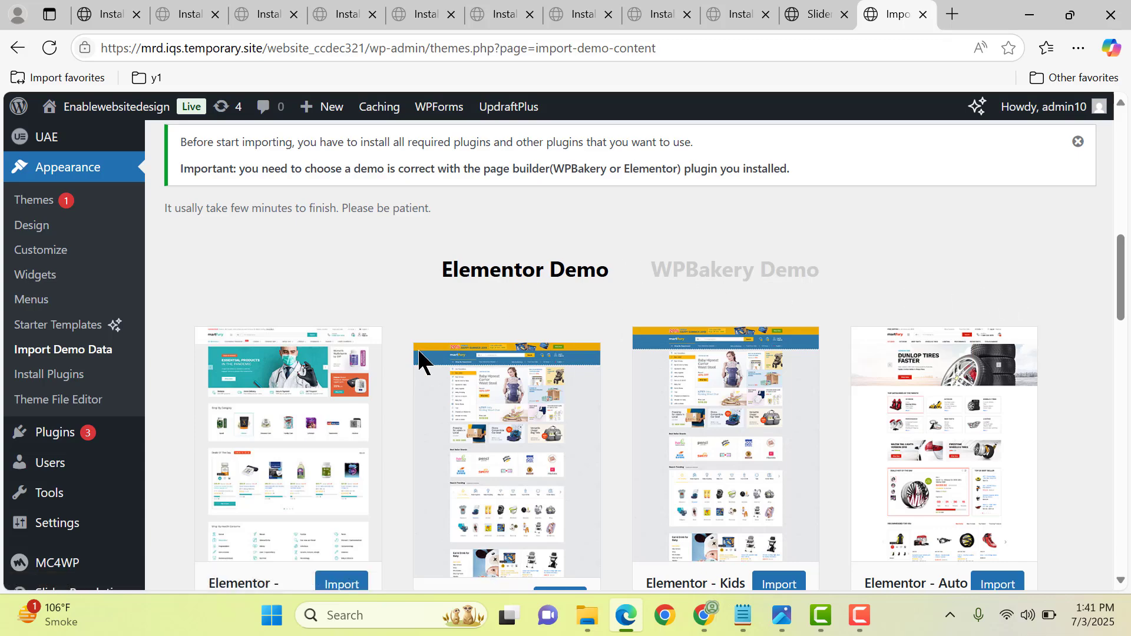
{"action": "scroll", "coordinate": [556, 277], "scroll_direction": "down", "scroll_amount": 4}
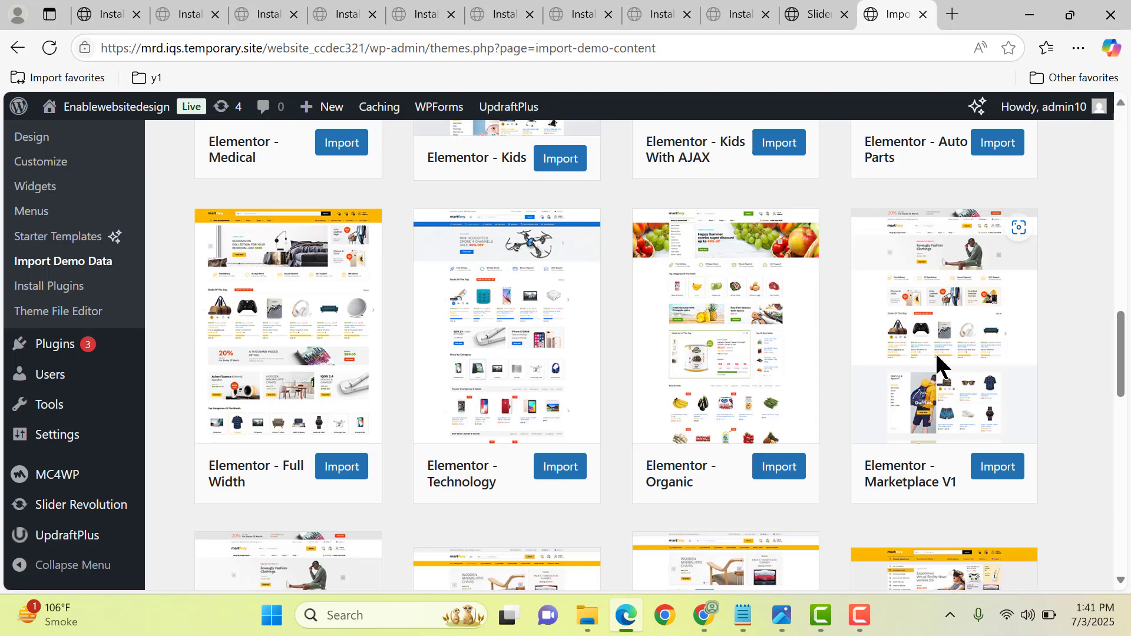
{"action": "scroll", "coordinate": [434, 430], "scroll_direction": "down", "scroll_amount": 2}
{"action": "scroll", "coordinate": [463, 433], "scroll_direction": "up", "scroll_amount": 2}
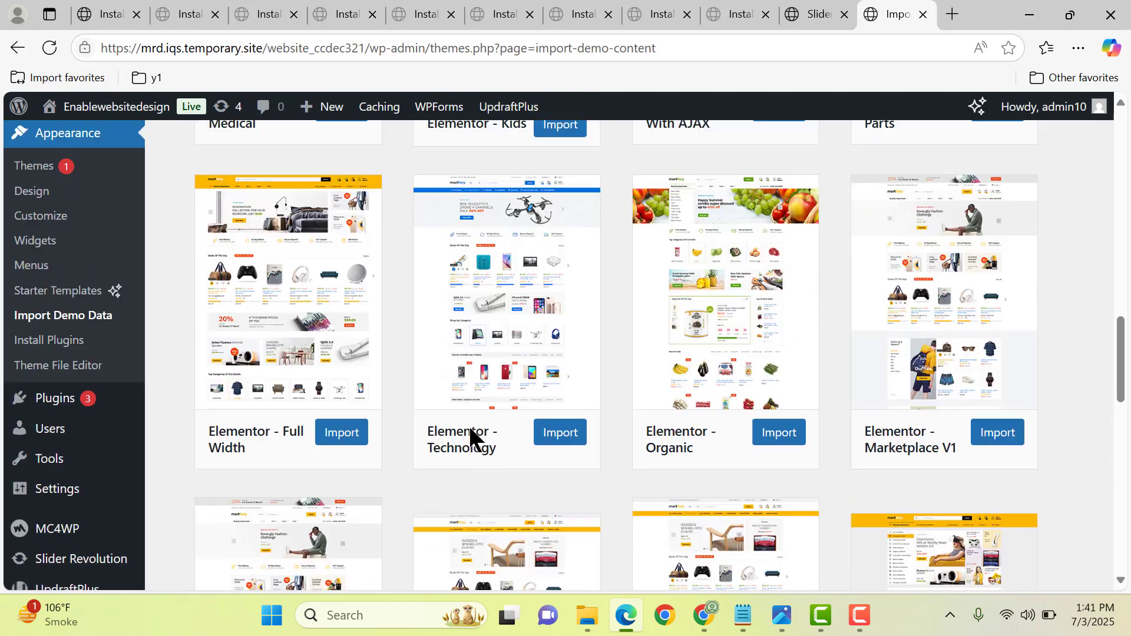
{"action": "left_click", "coordinate": [538, 470]}
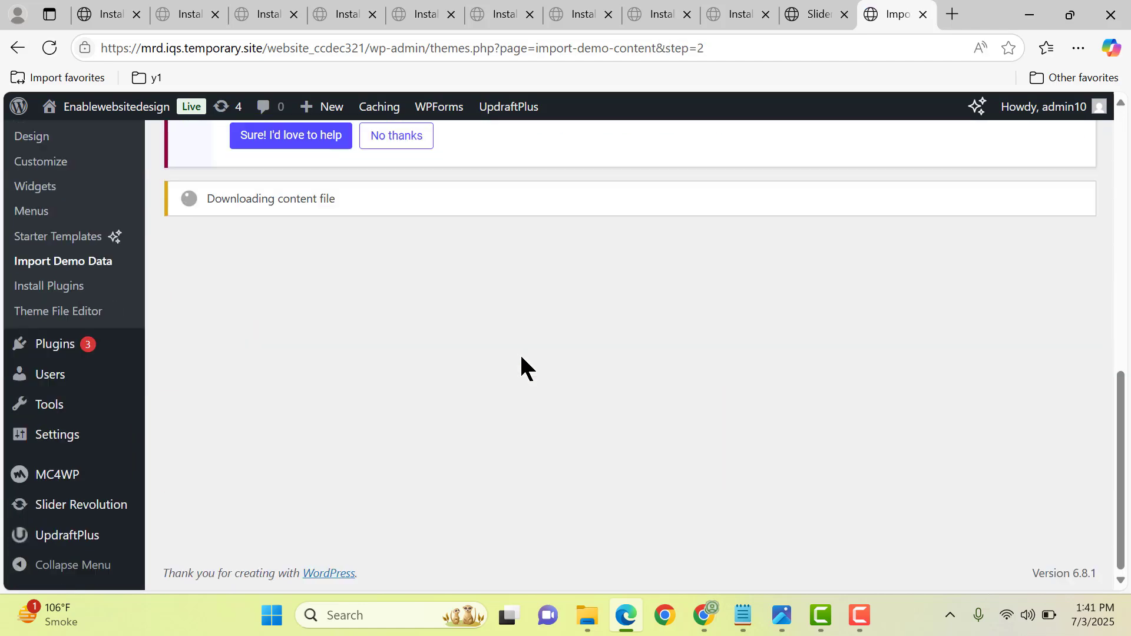
{"action": "scroll", "coordinate": [520, 352], "scroll_direction": "up", "scroll_amount": 3}
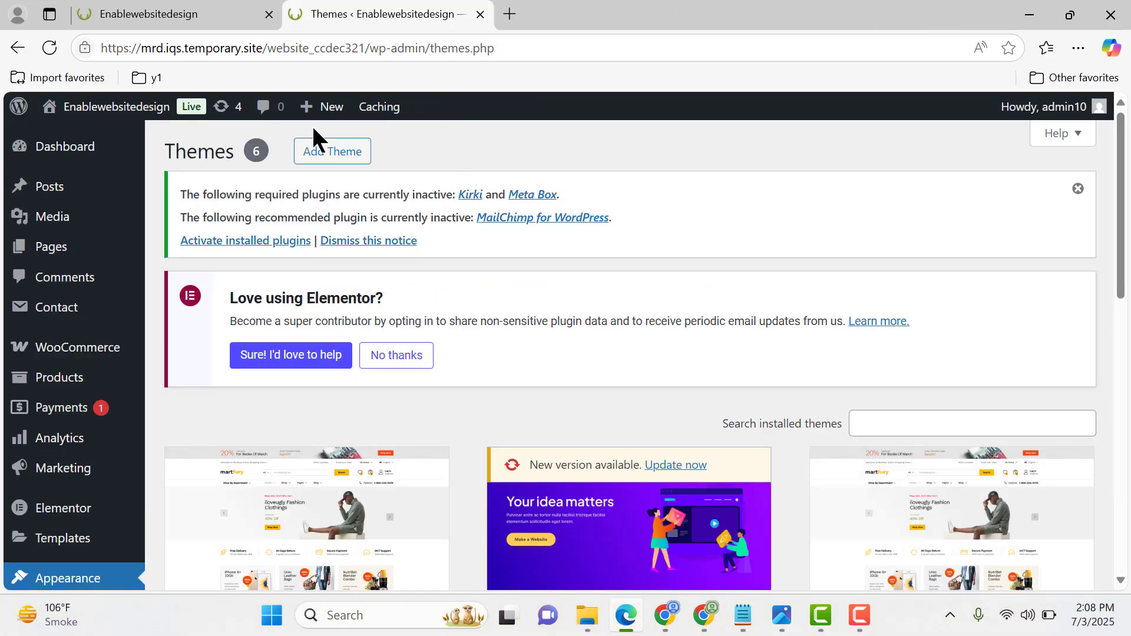
- Open the site's front page in a new tab and load its Home page in the Elementor editor in another tab
{"action": "mouse_move", "coordinate": [108, 118]}
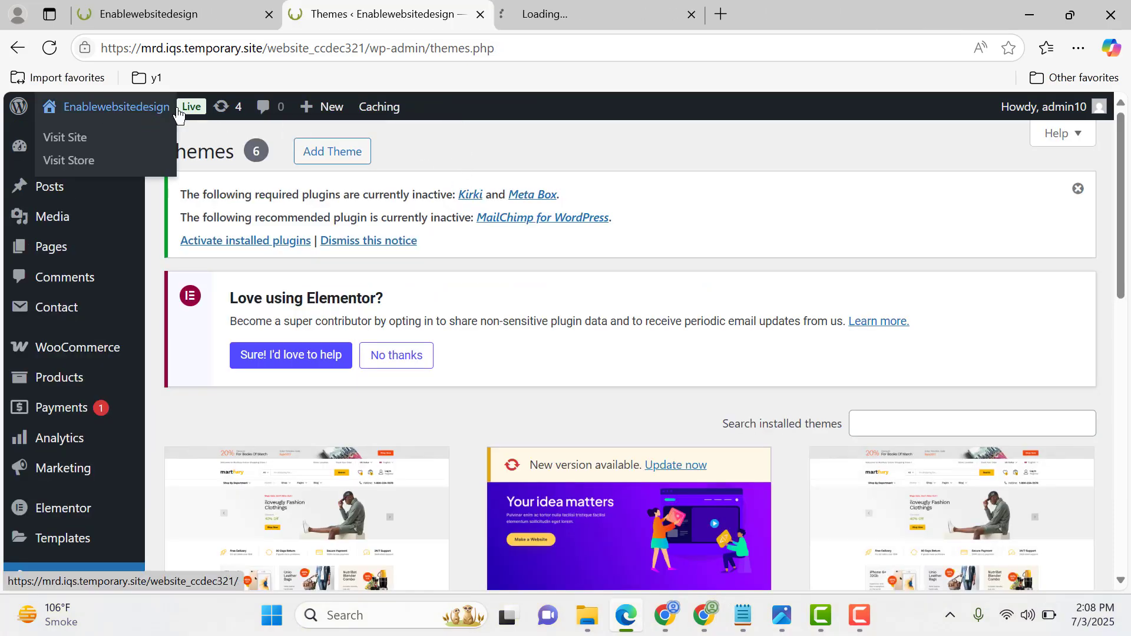
{"action": "left_click", "coordinate": [585, 13]}
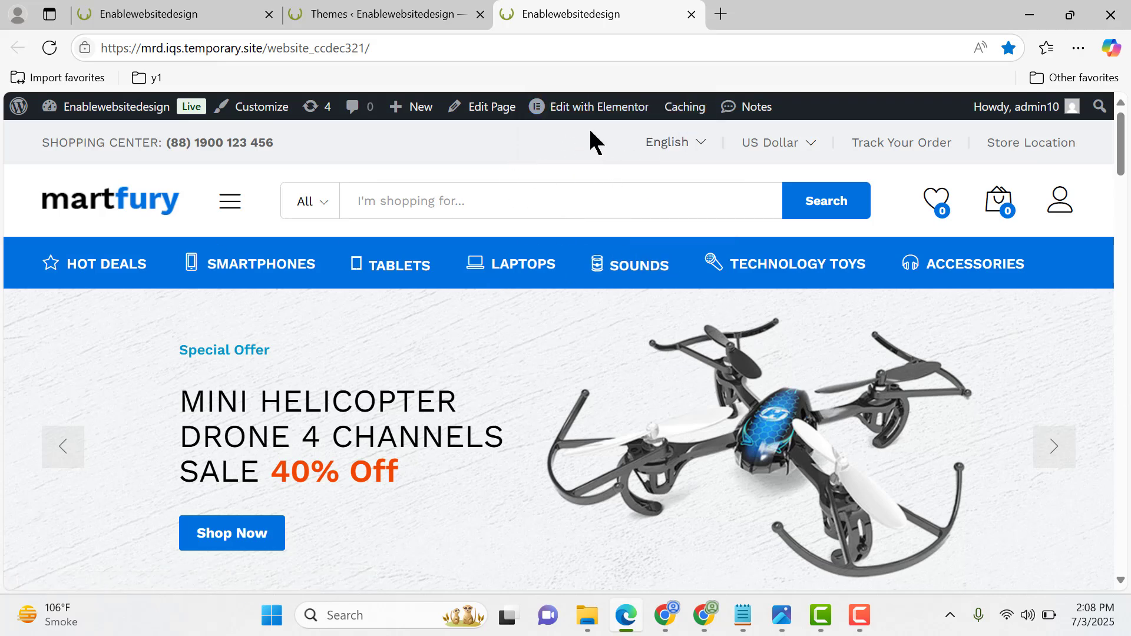
{"action": "middle_click", "coordinate": [554, 108]}
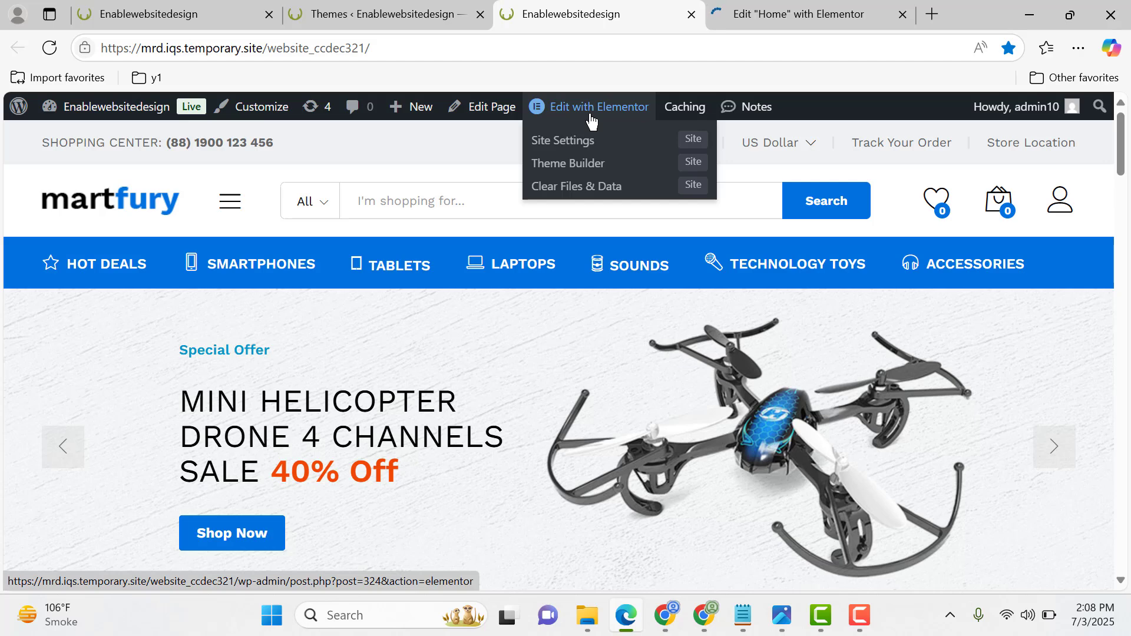
{"action": "left_click", "coordinate": [843, 14]}
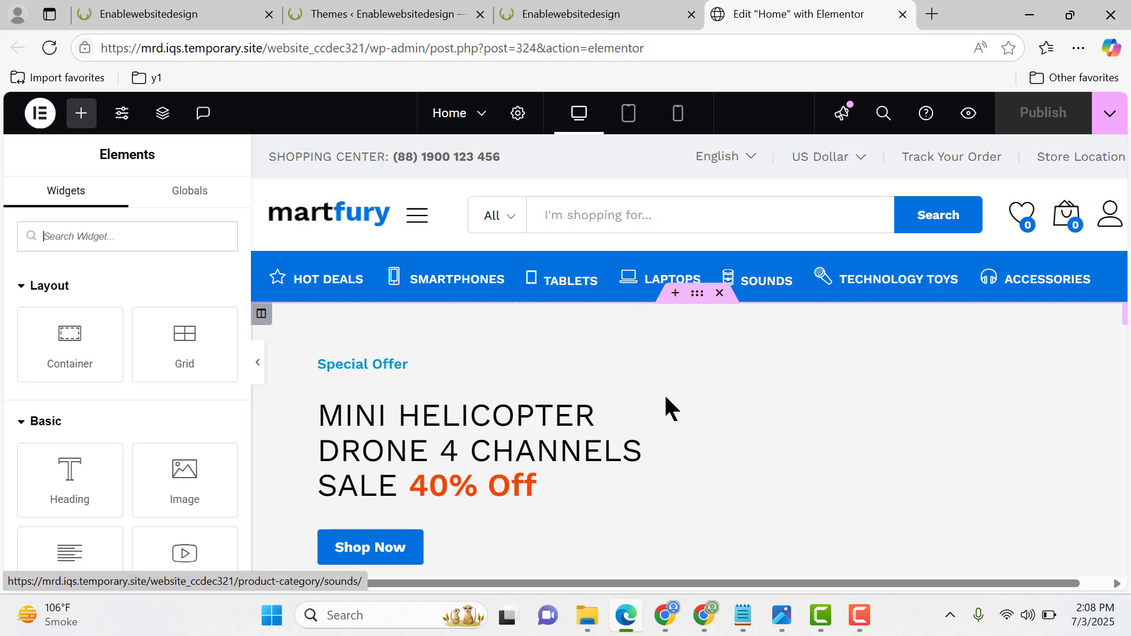
- Select the hero slider on the Home page and examine the background, content and price settings of slide Item #1
{"action": "left_click", "coordinate": [666, 399]}
{"action": "scroll", "coordinate": [762, 356], "scroll_direction": "down", "scroll_amount": 2}
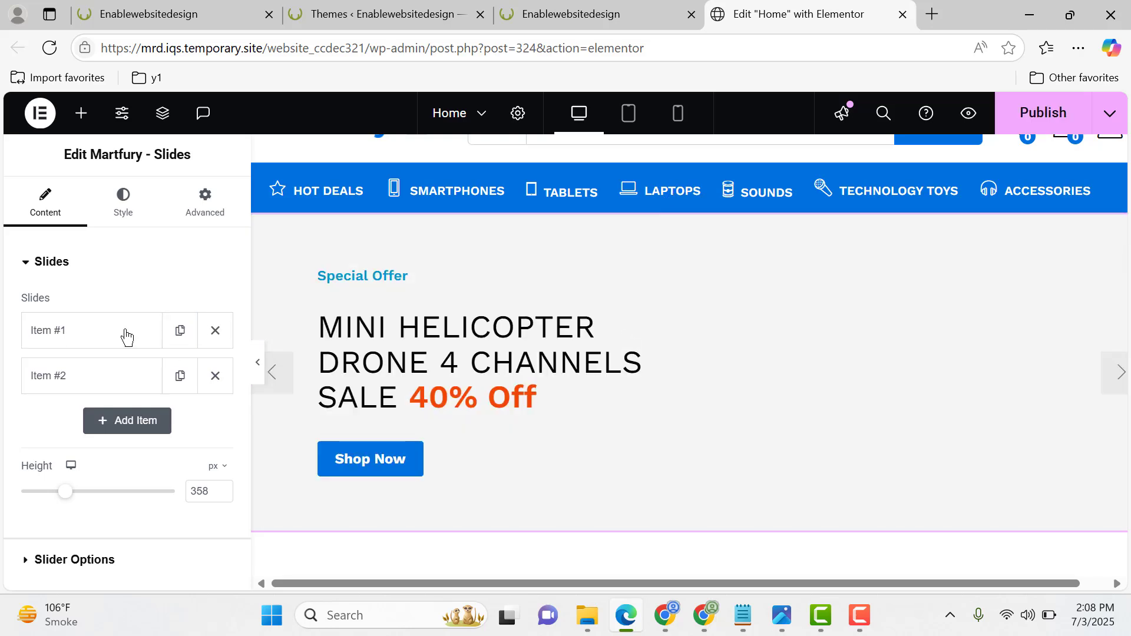
{"action": "left_click", "coordinate": [87, 337]}
{"action": "scroll", "coordinate": [109, 366], "scroll_direction": "down", "scroll_amount": 2}
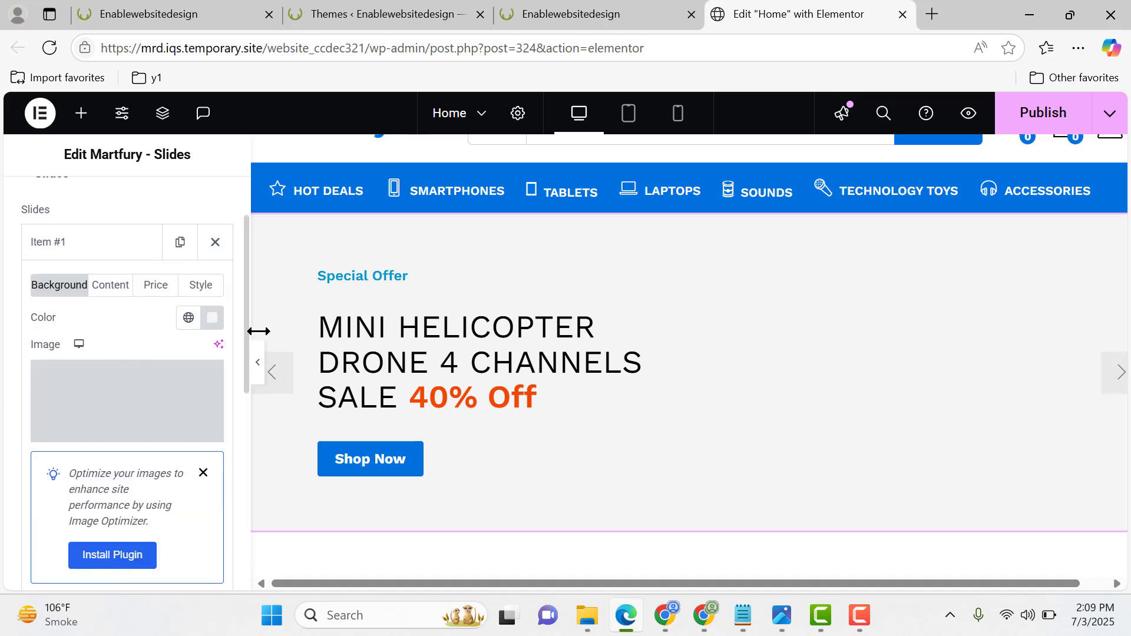
{"action": "left_click", "coordinate": [111, 285]}
{"action": "left_click", "coordinate": [156, 286]}
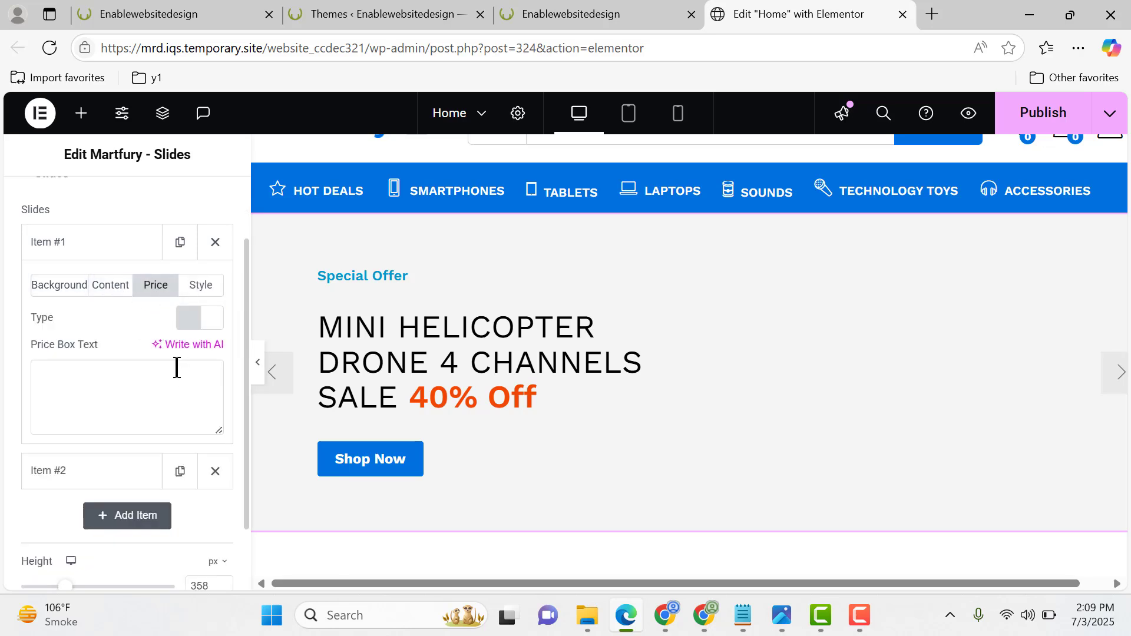
- Select the icons list below the slider to view its items, and look over the Deals Of The Day section
{"action": "scroll", "coordinate": [631, 316], "scroll_direction": "down", "scroll_amount": 4}
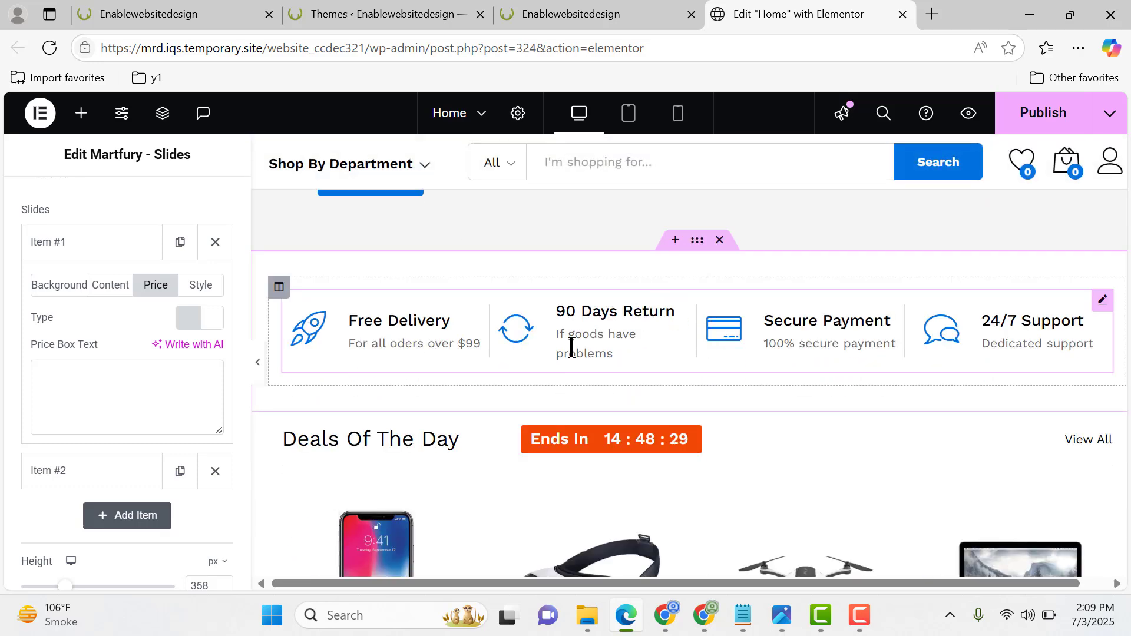
{"action": "left_click", "coordinate": [571, 348]}
{"action": "scroll", "coordinate": [530, 330], "scroll_direction": "down", "scroll_amount": 5}
{"action": "scroll", "coordinate": [824, 434], "scroll_direction": "up", "scroll_amount": 3}
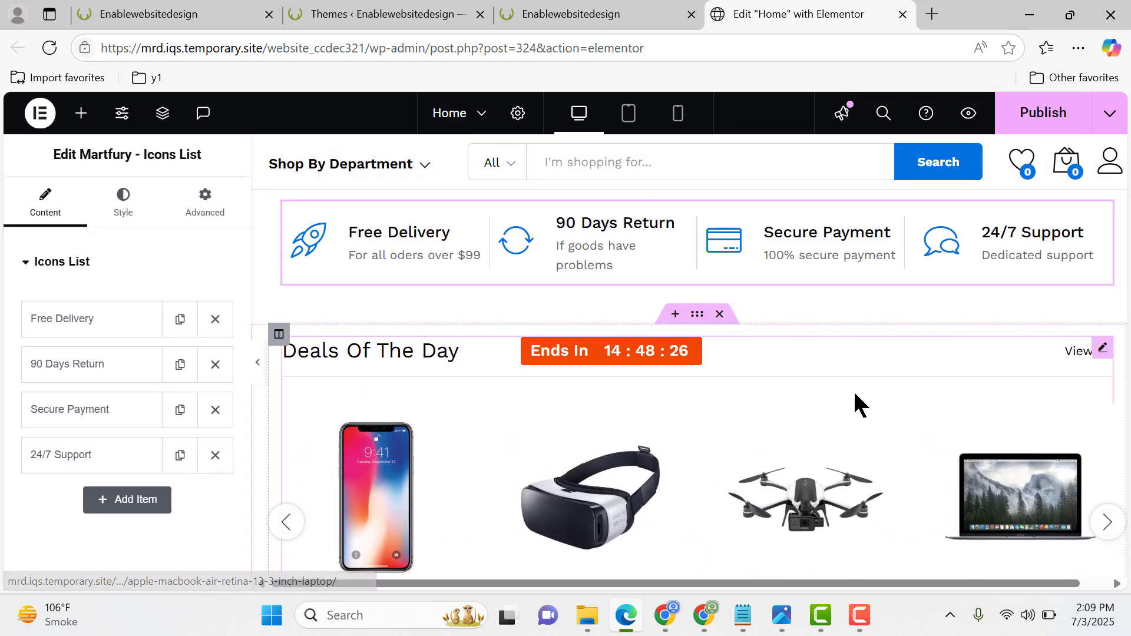
- Return to the storefront and open the WordPress dashboard from it in a new tab
{"action": "left_click", "coordinate": [500, 13]}
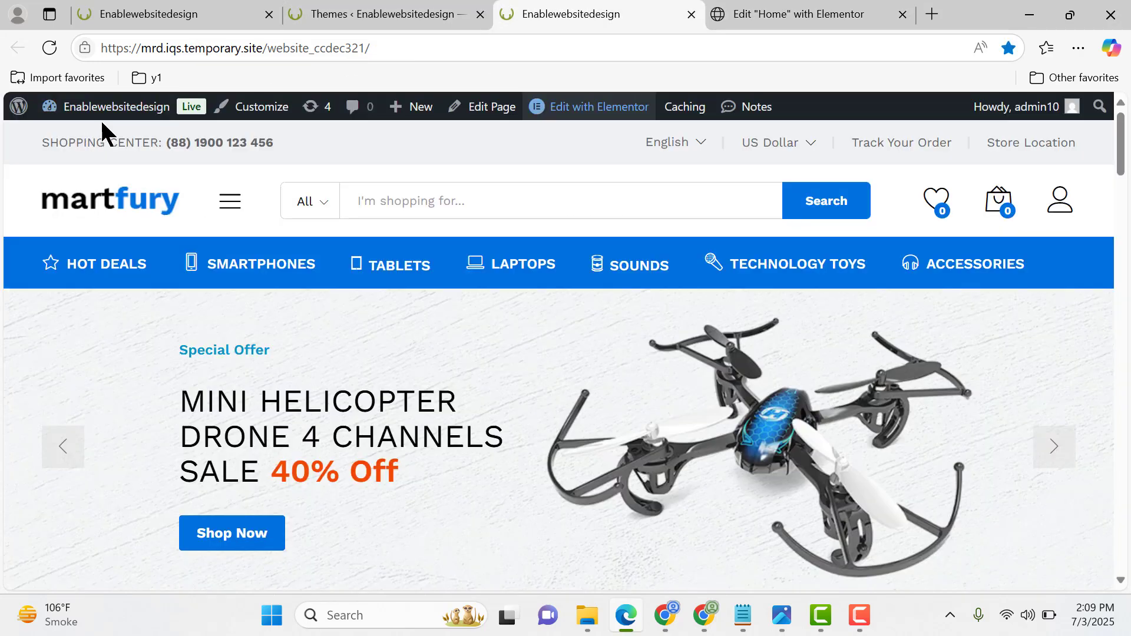
{"action": "mouse_move", "coordinate": [102, 112]}
{"action": "left_click", "coordinate": [83, 140], "text": "ctrl"}
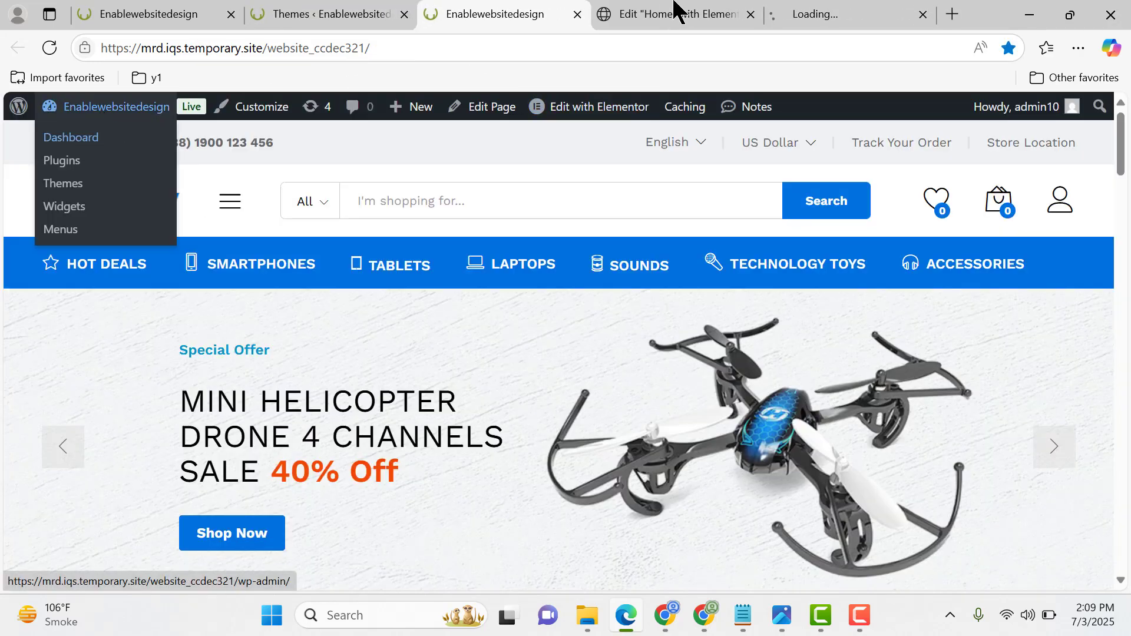
{"action": "left_click", "coordinate": [812, 13]}
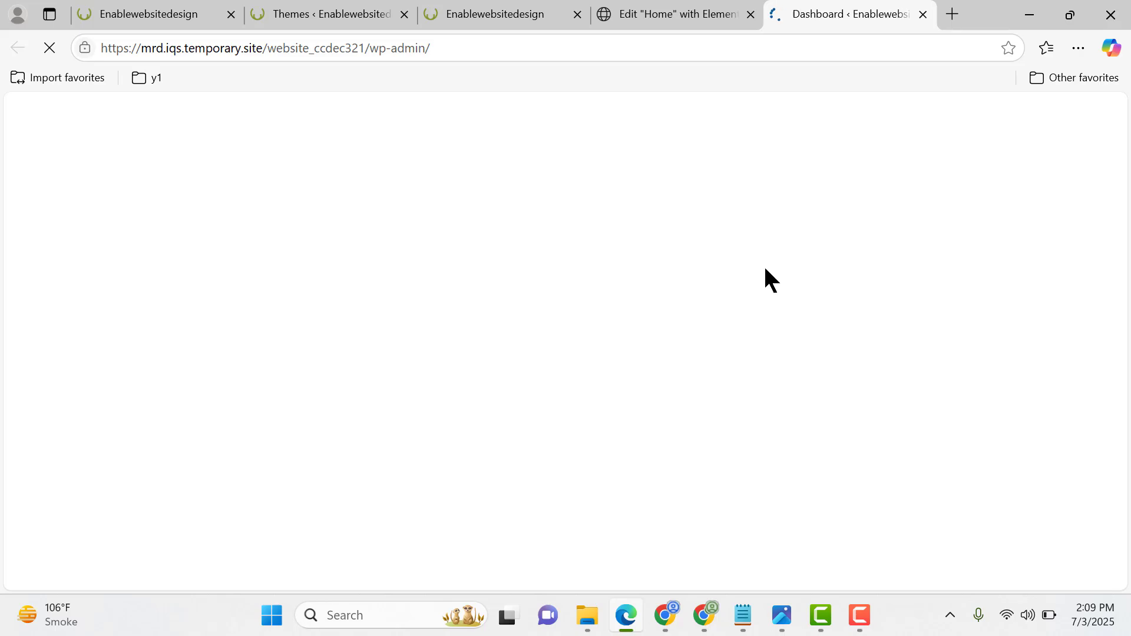
{"action": "scroll", "coordinate": [71, 273], "scroll_direction": "down", "scroll_amount": 3}
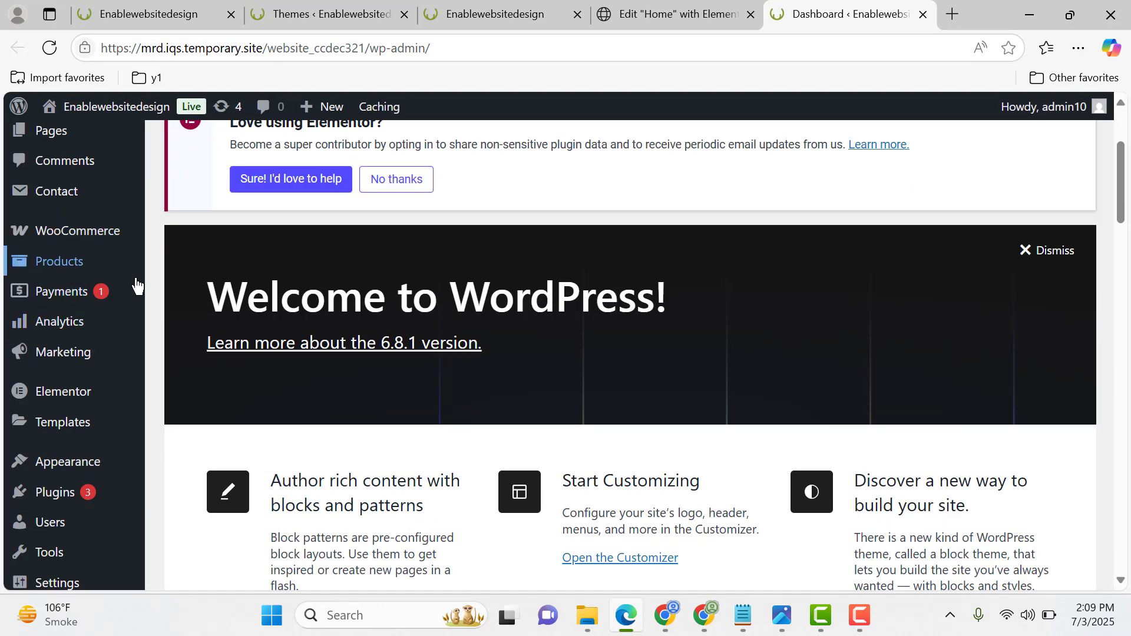
{"action": "mouse_move", "coordinate": [107, 272]}
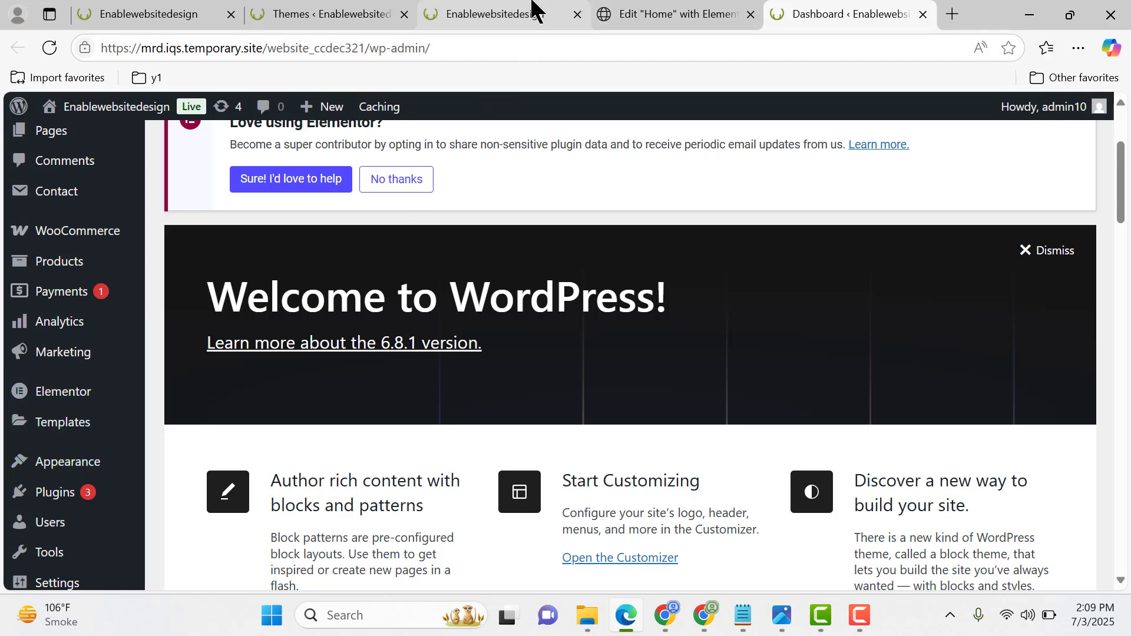
- Check the storefront's header once more and open the Menus page in the WordPress admin
{"action": "left_click", "coordinate": [518, 14]}
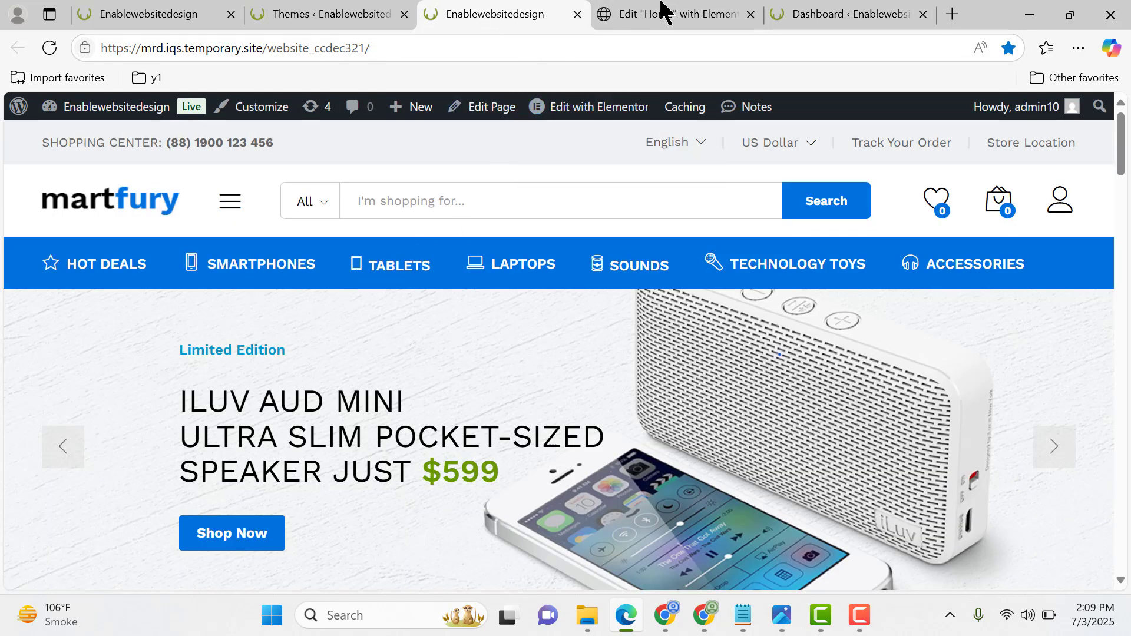
{"action": "left_click", "coordinate": [794, 12]}
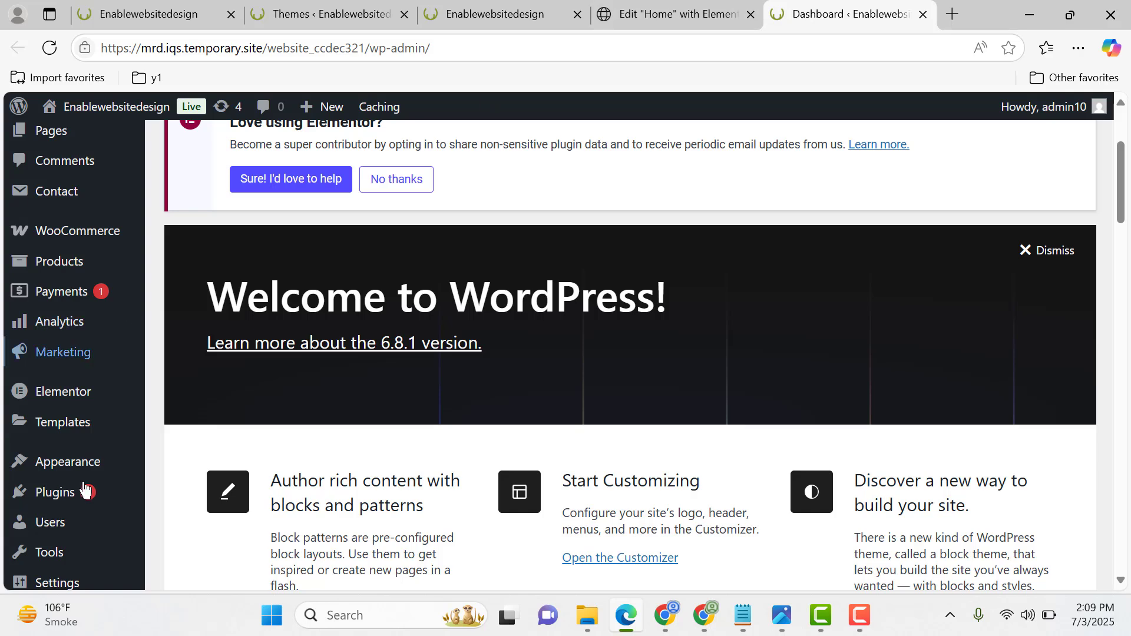
{"action": "mouse_move", "coordinate": [33, 478]}
{"action": "left_click", "coordinate": [214, 469]}
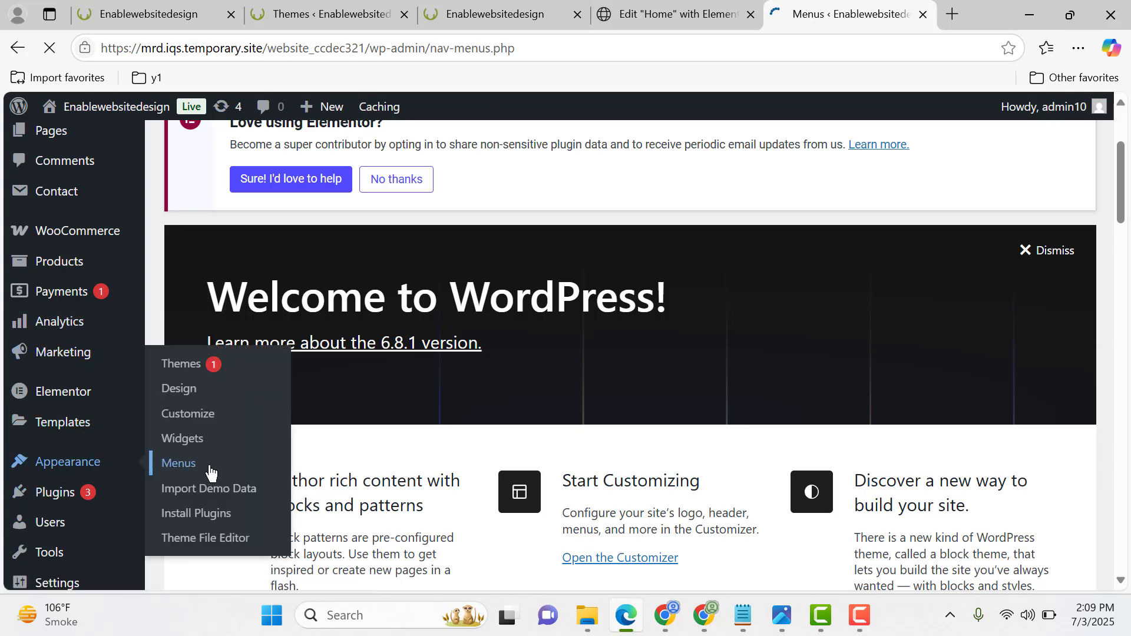
{"action": "scroll", "coordinate": [619, 404], "scroll_direction": "down", "scroll_amount": 7}
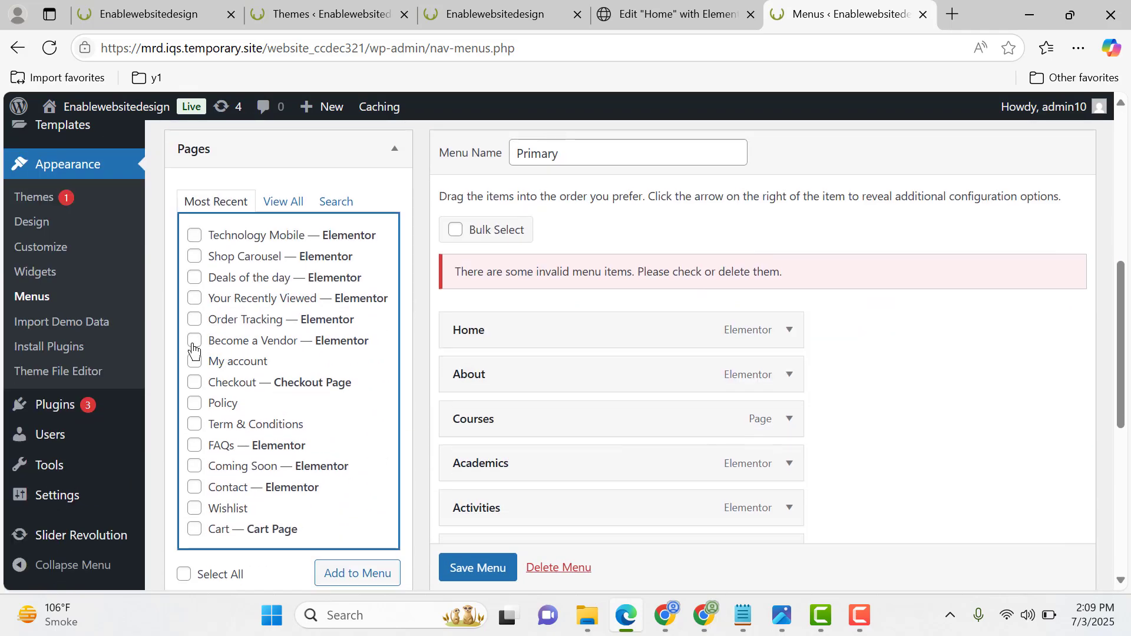
- Mark the Become a Vendor page among the pages to add and review the Primary menu's items and display locations
{"action": "left_click", "coordinate": [194, 342]}
{"action": "scroll", "coordinate": [873, 453], "scroll_direction": "down", "scroll_amount": 5}
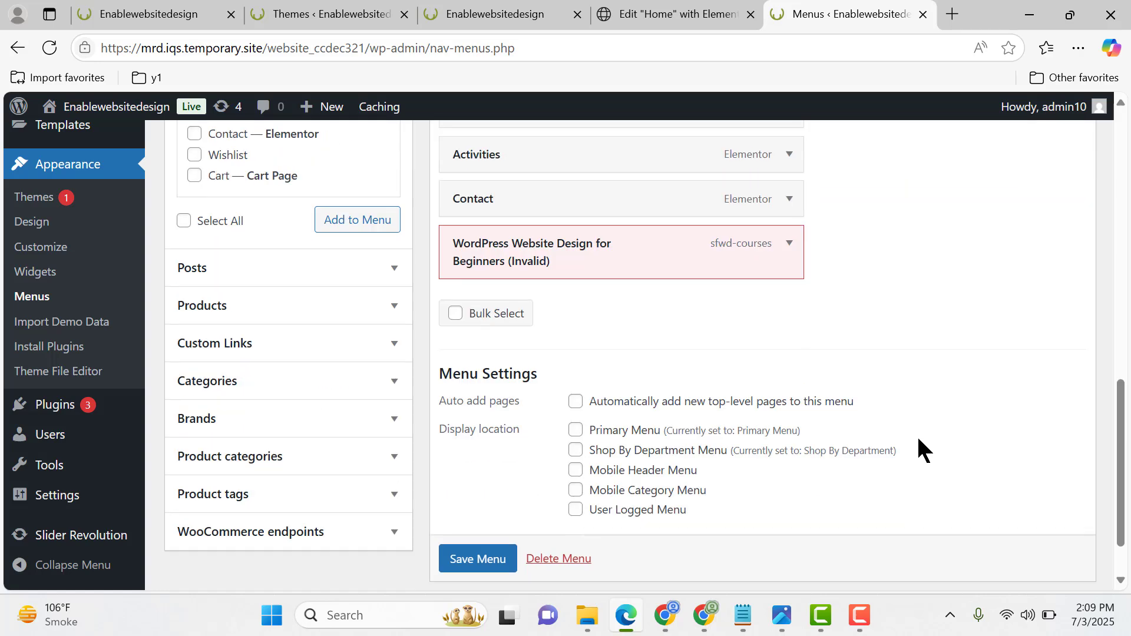
{"action": "scroll", "coordinate": [918, 451], "scroll_direction": "down", "scroll_amount": 1}
{"action": "left_click", "coordinate": [466, 501]}
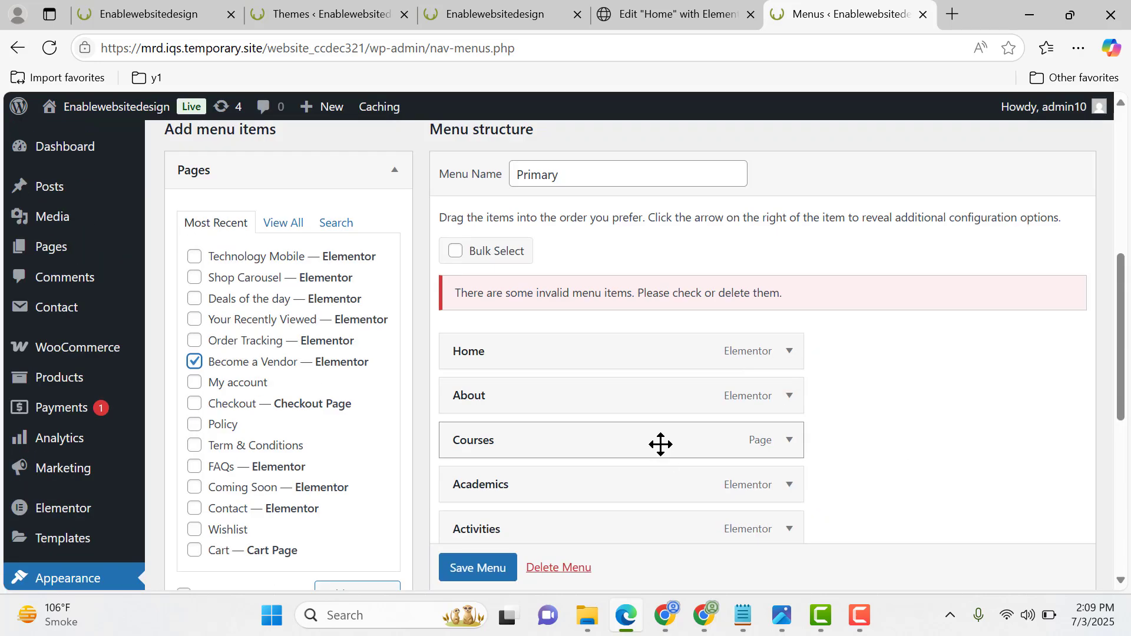
{"action": "scroll", "coordinate": [902, 334], "scroll_direction": "up", "scroll_amount": 7}
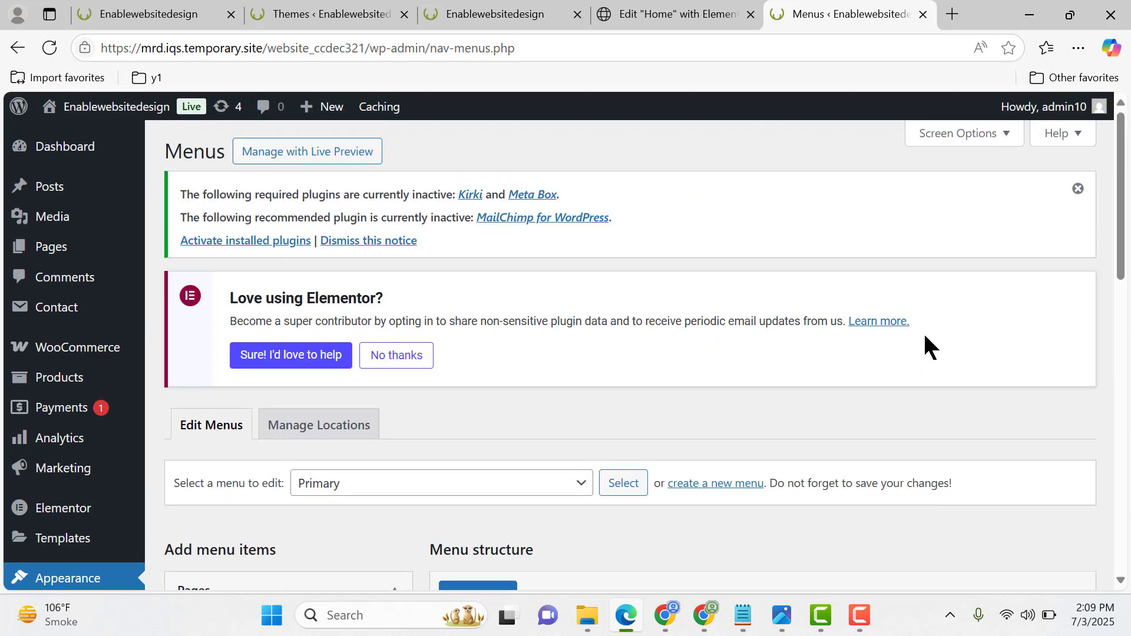